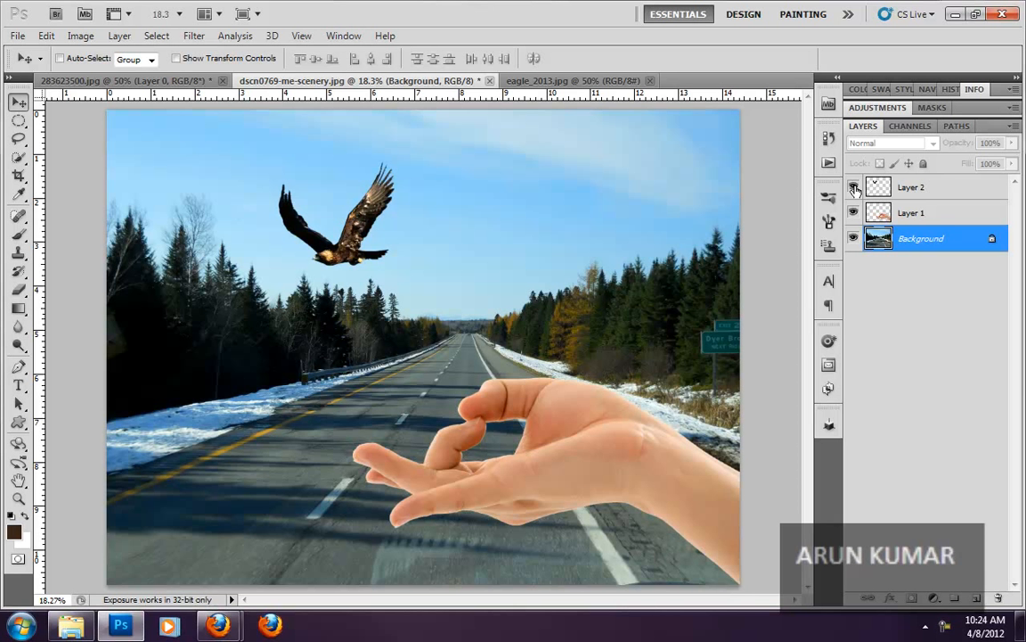
- Hide and show the eagle, hand and background layers one at a time to examine what each contains
{"action": "left_click", "coordinate": [854, 188]}
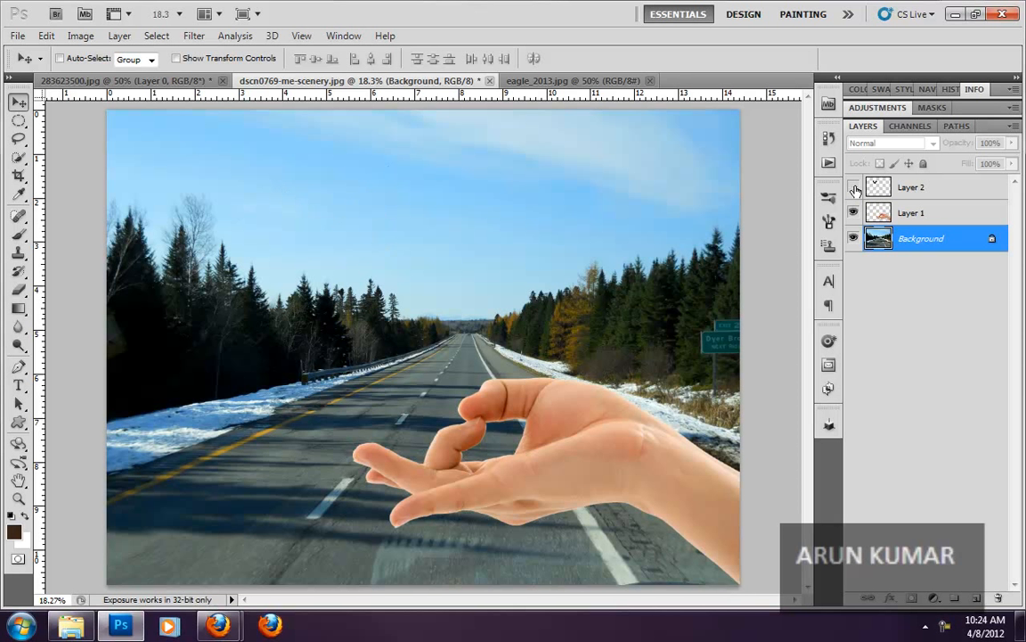
{"action": "left_click", "coordinate": [855, 188]}
{"action": "left_click", "coordinate": [853, 214]}
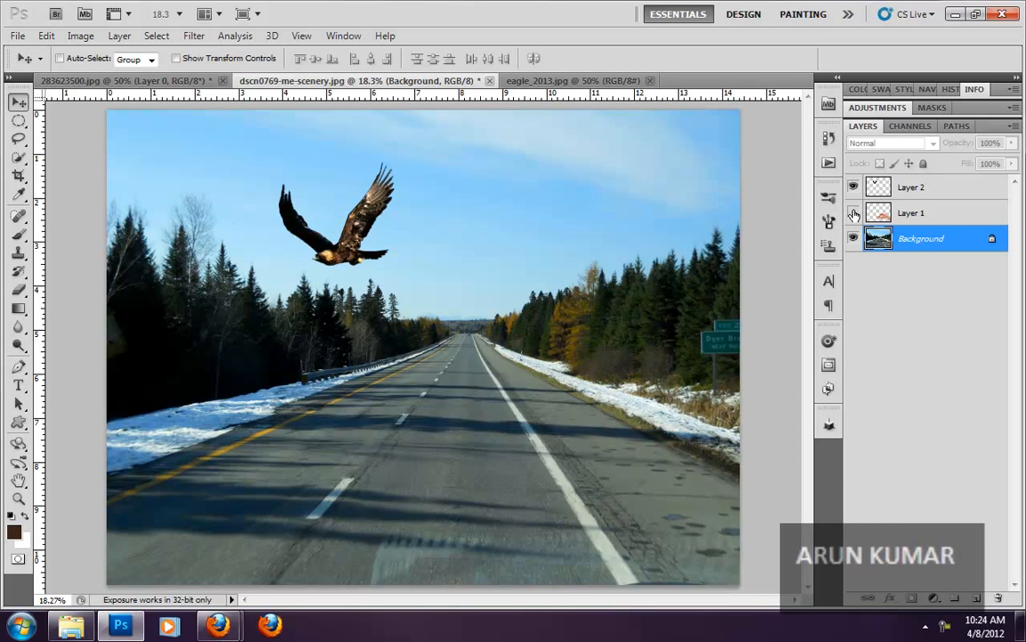
{"action": "left_click", "coordinate": [854, 214]}
{"action": "left_click", "coordinate": [854, 239]}
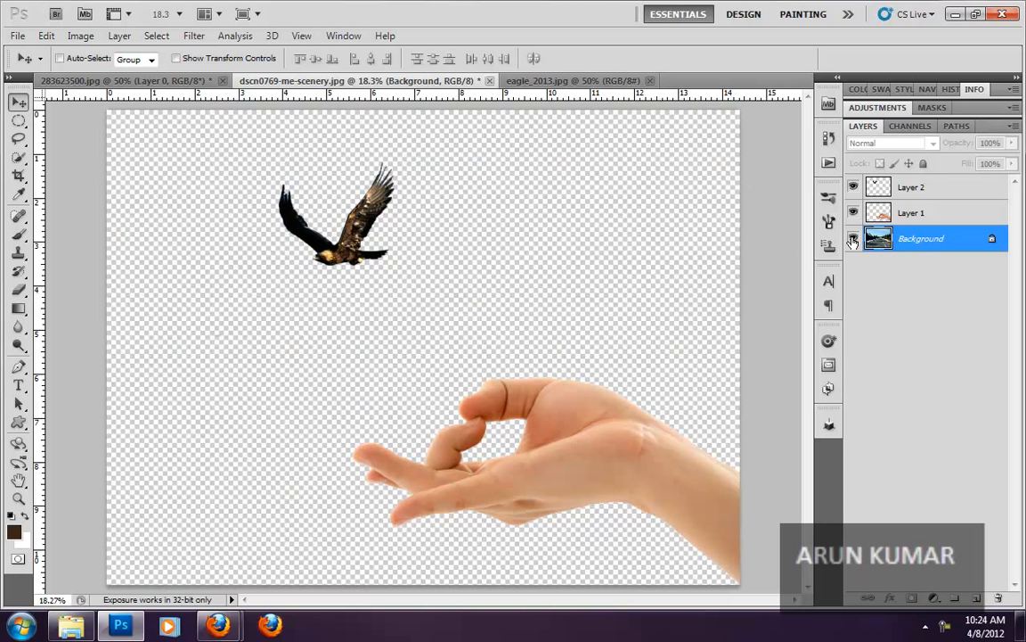
{"action": "left_click", "coordinate": [854, 239]}
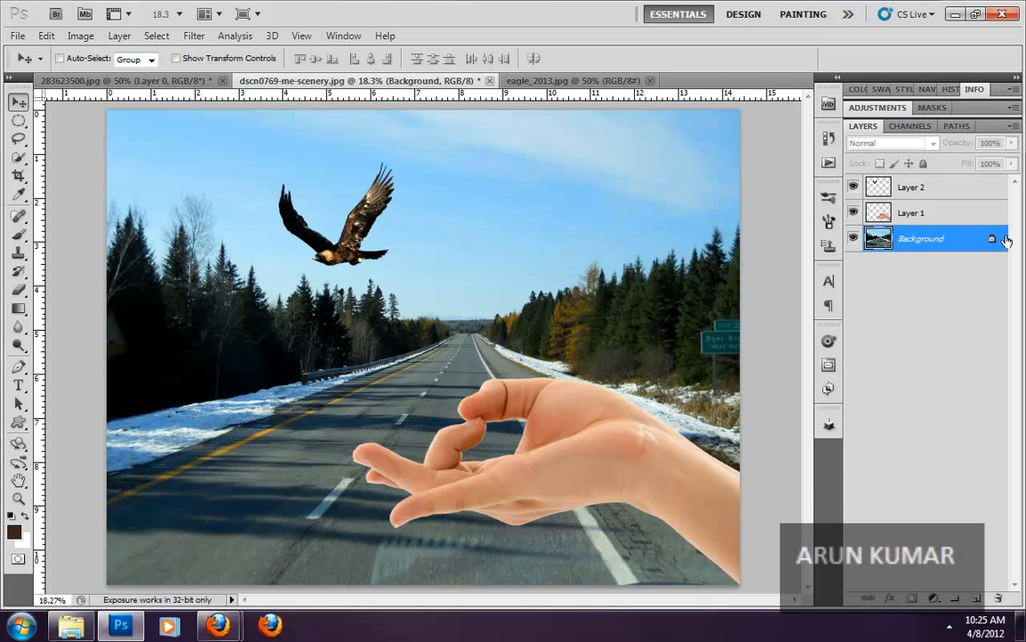
- Select the hand layer and the eagle layer in turn, hide both, and show them again over the background
{"action": "left_click", "coordinate": [946, 221]}
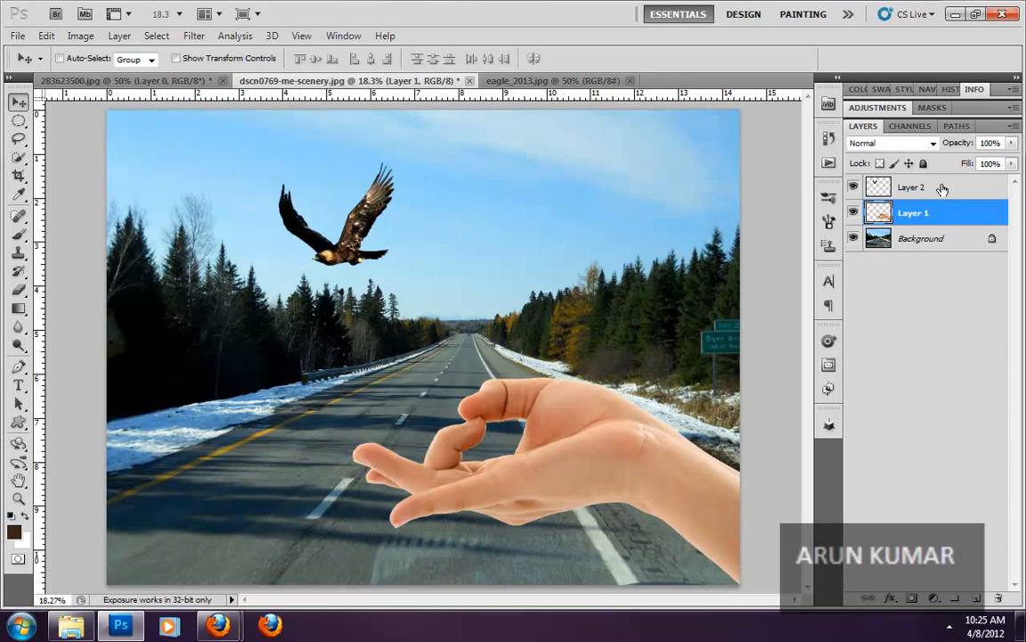
{"action": "left_click", "coordinate": [943, 189]}
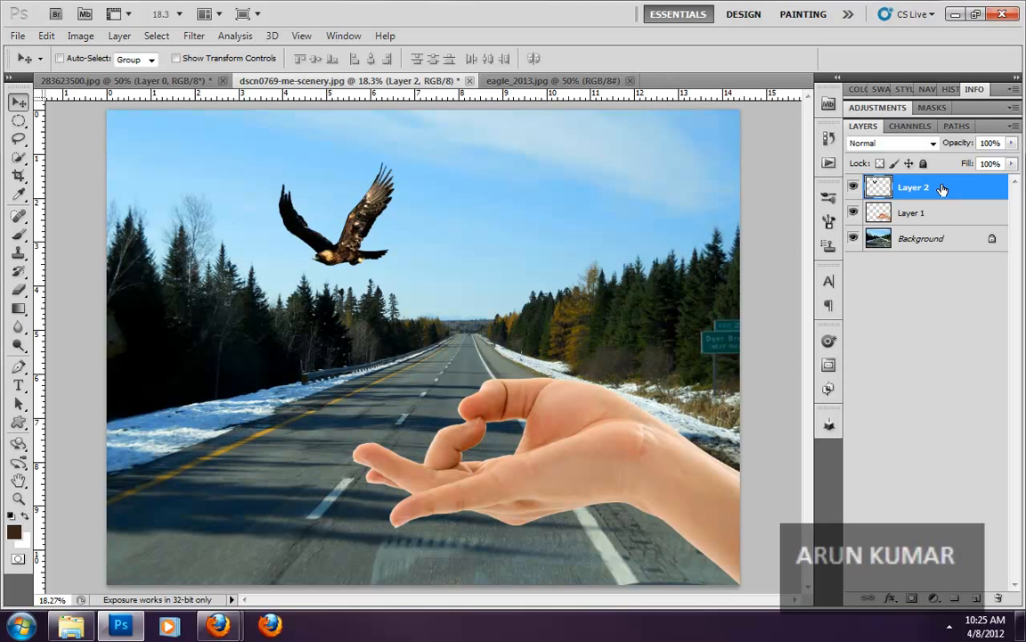
{"action": "left_click", "coordinate": [854, 187]}
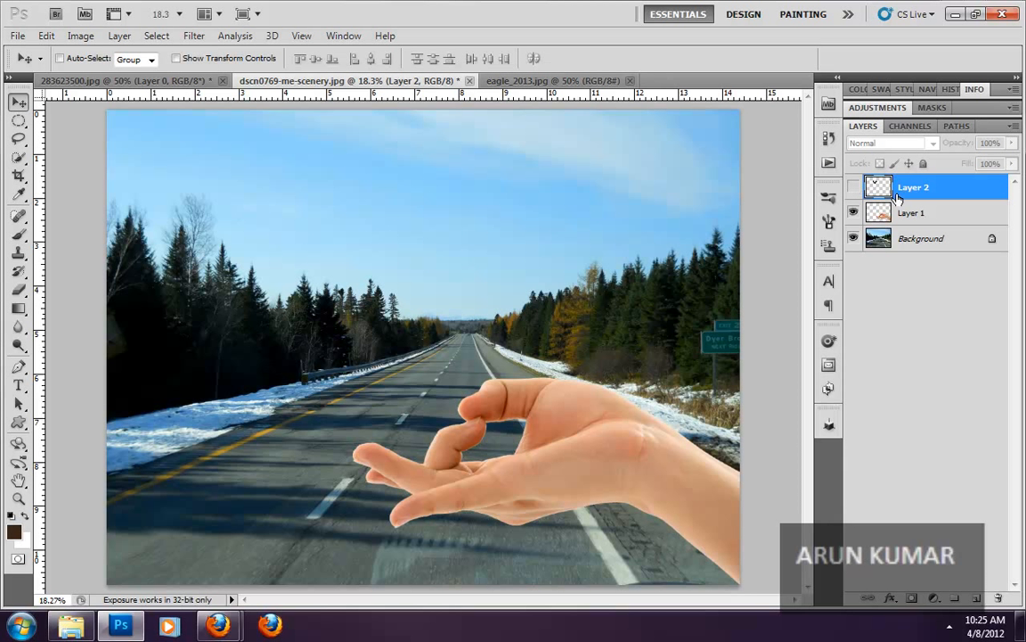
{"action": "left_click", "coordinate": [853, 213]}
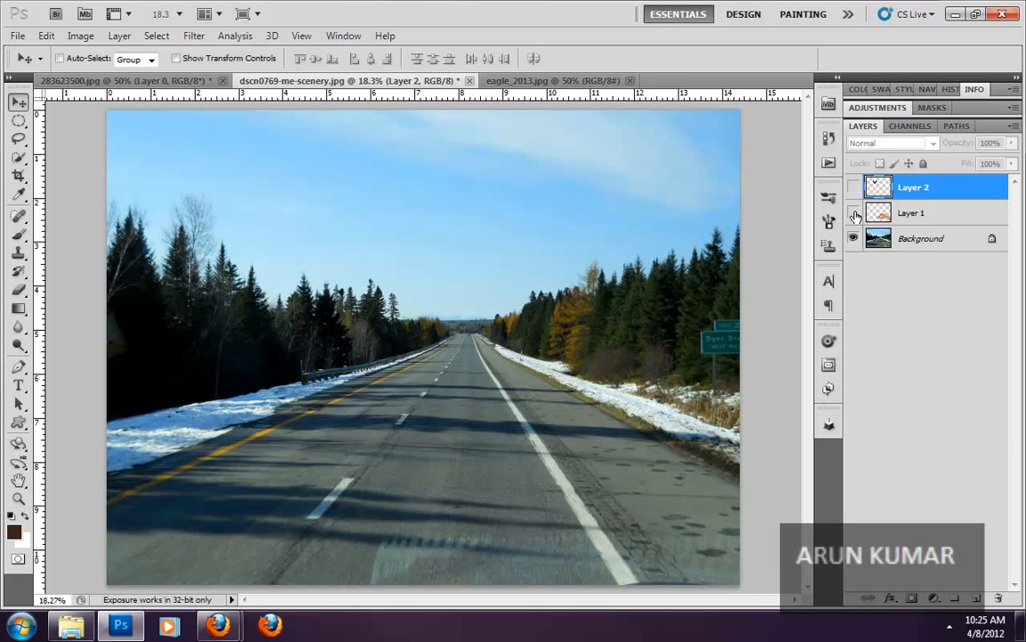
{"action": "left_click", "coordinate": [854, 213]}
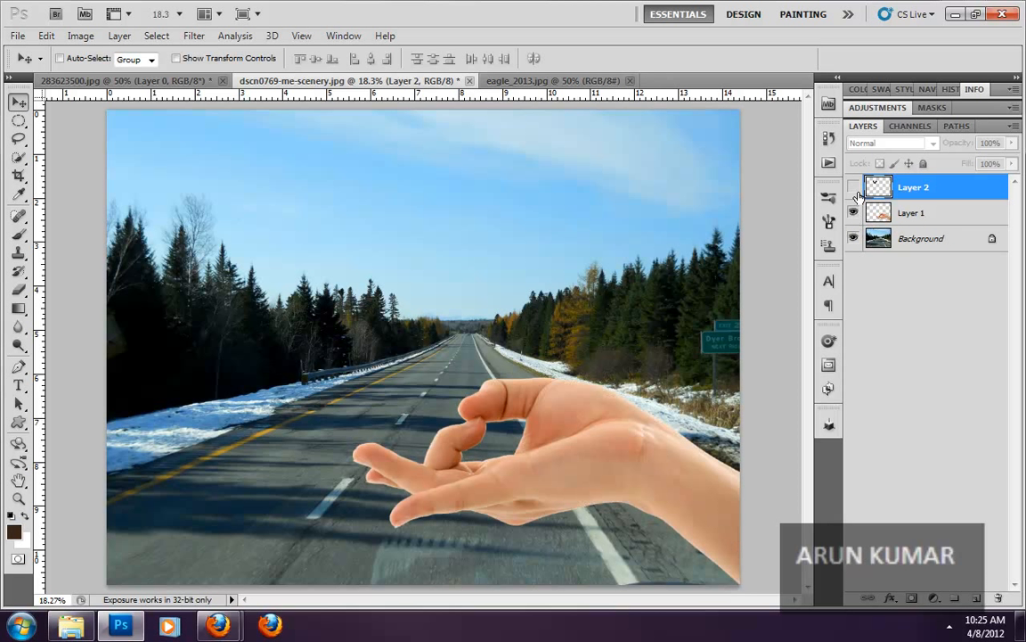
{"action": "left_click", "coordinate": [853, 188]}
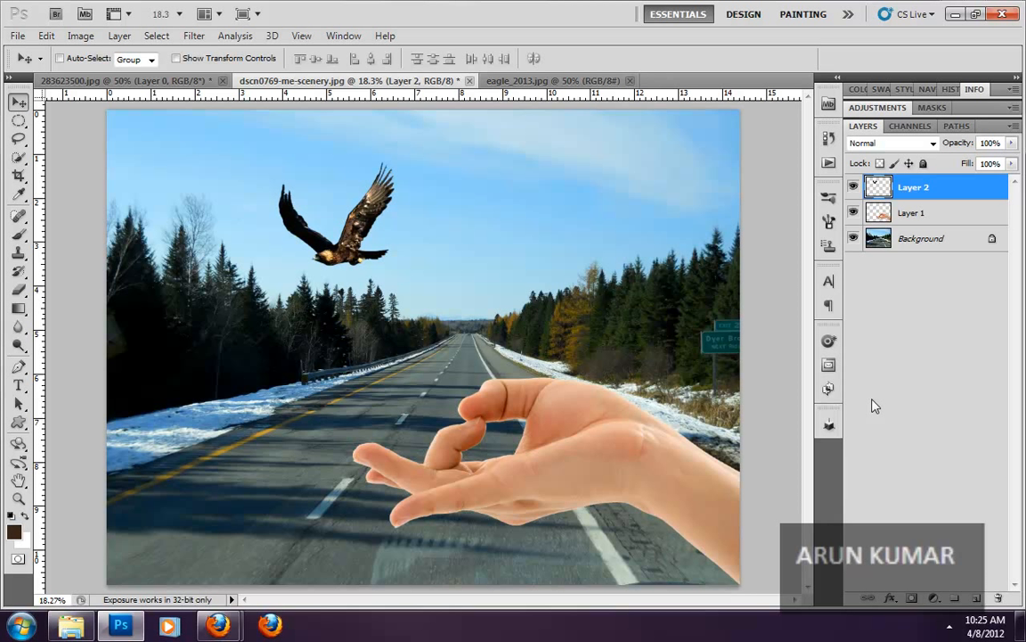
- Create a new empty layer above the eagle layer
{"action": "left_click", "coordinate": [977, 603]}
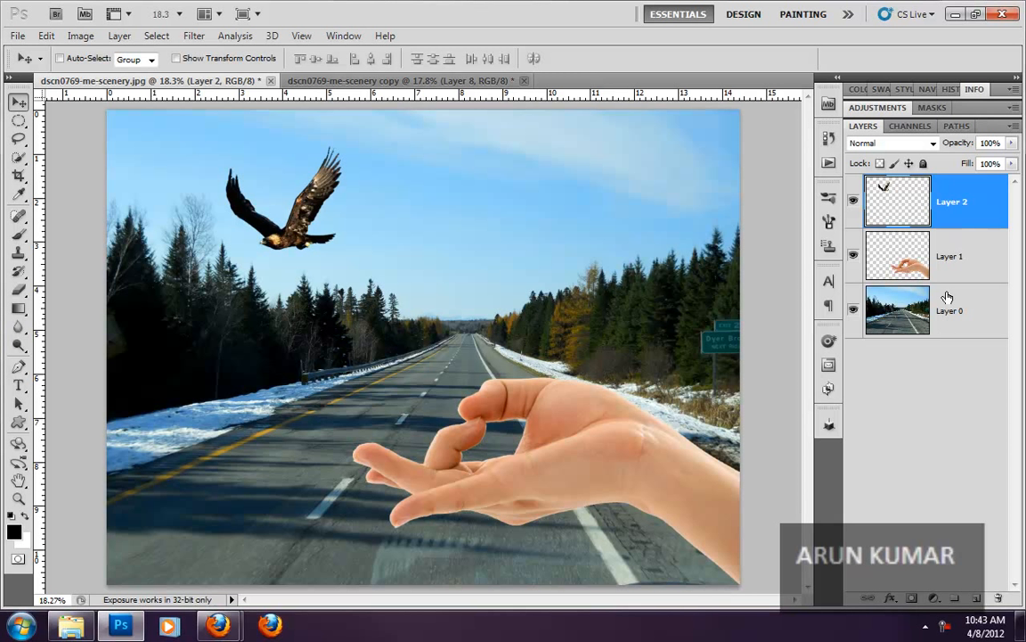
- Select Layer 0, view the dscn0769-me-scenery copy document in full screen, and return to dscn0769-me-scenery.jpg
{"action": "left_click", "coordinate": [951, 326]}
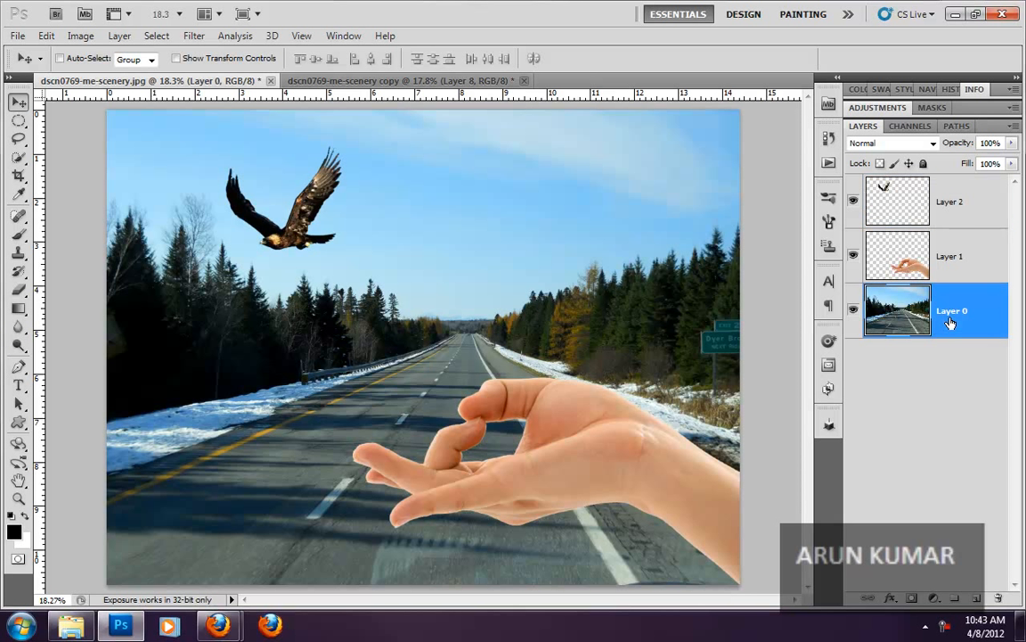
{"action": "left_click", "coordinate": [401, 80]}
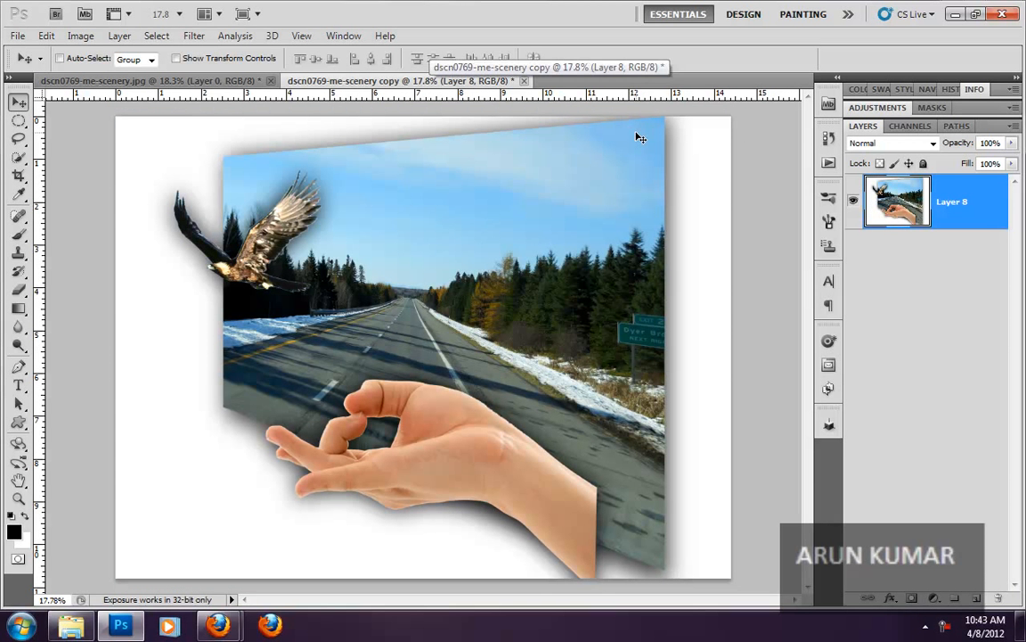
{"action": "key", "text": "f"}
{"action": "key", "text": "f"}
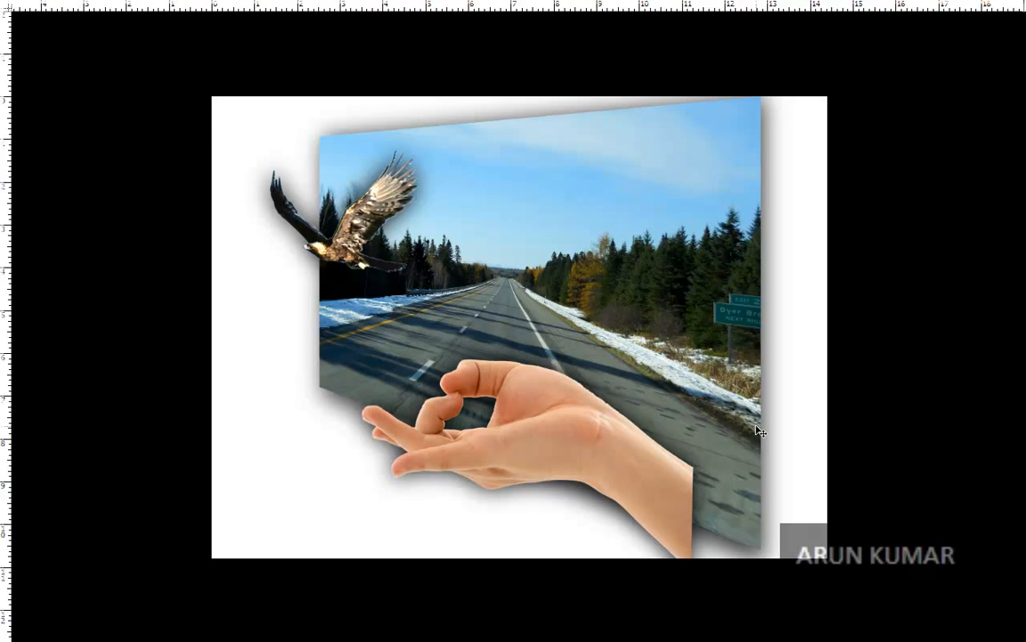
{"action": "key", "text": "f"}
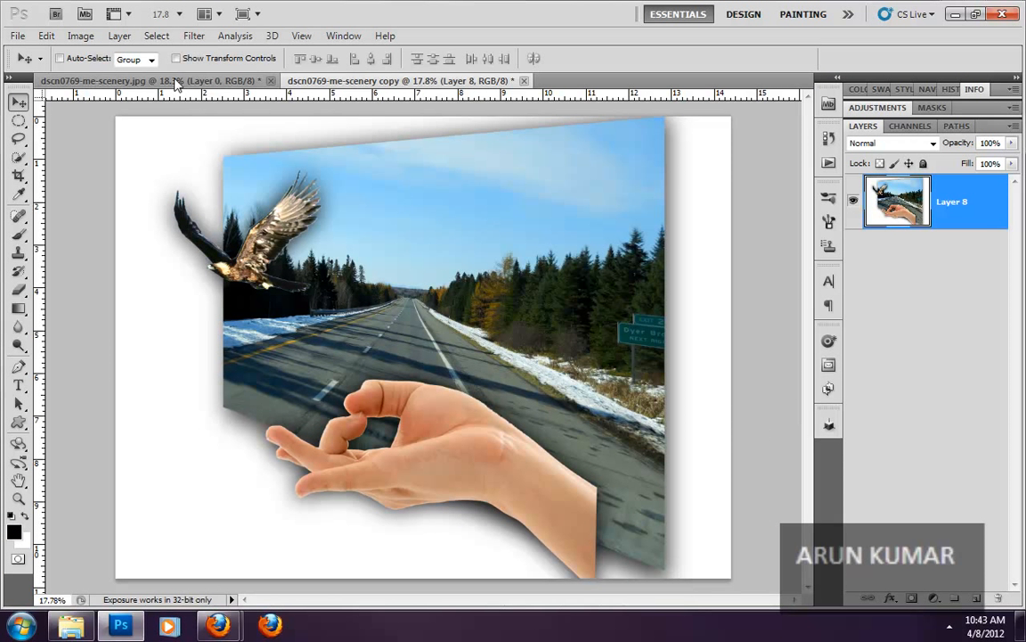
{"action": "left_click", "coordinate": [175, 83]}
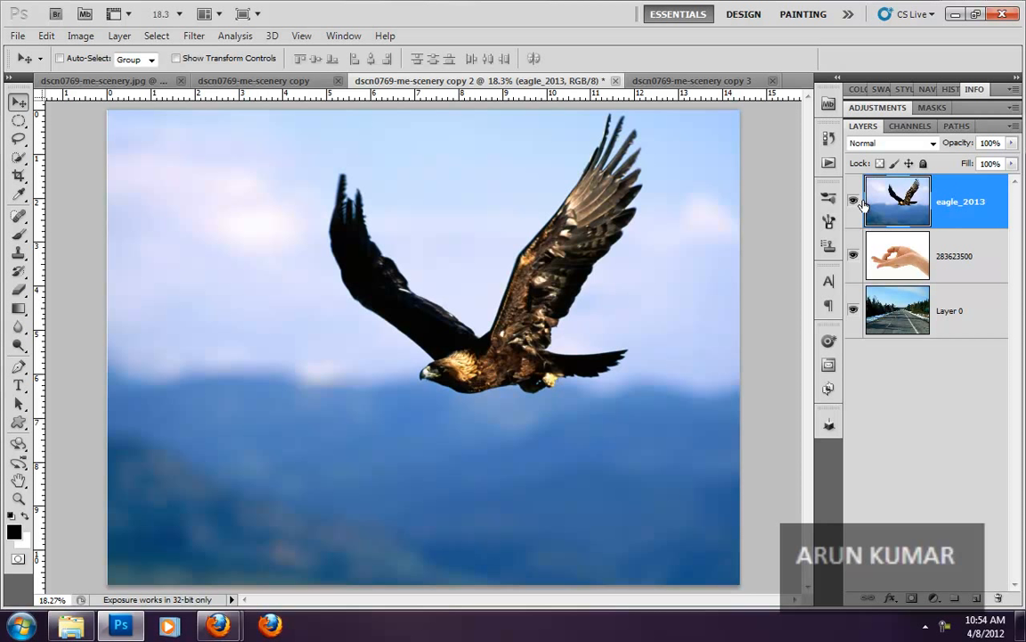
- Examine the stacking of the eagle_2013, 283623500 and Layer 0 layers by selecting them in turn
{"action": "left_click", "coordinate": [953, 265]}
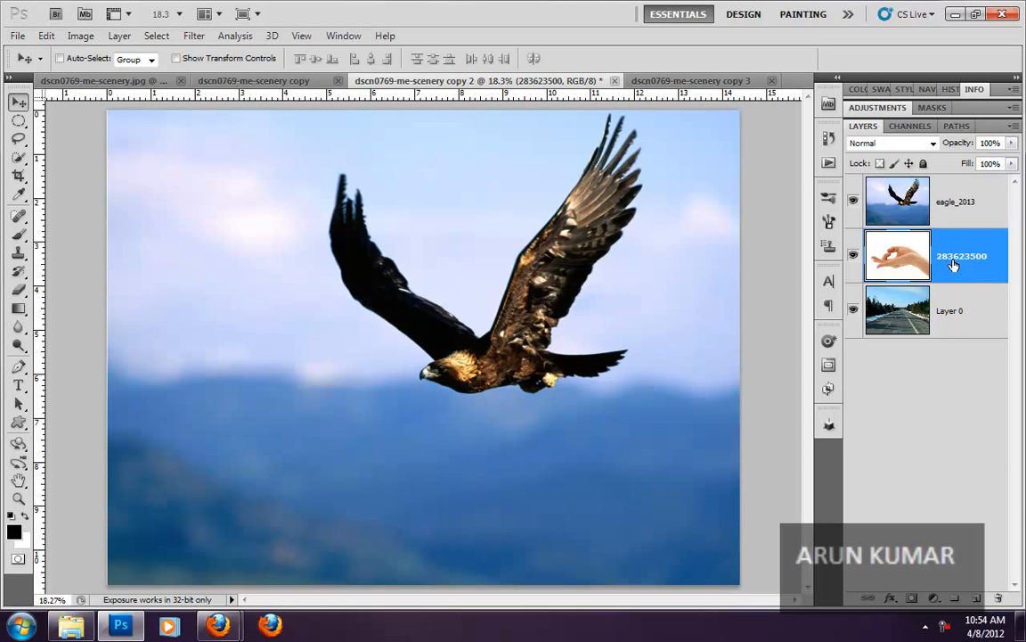
{"action": "left_click", "coordinate": [969, 204]}
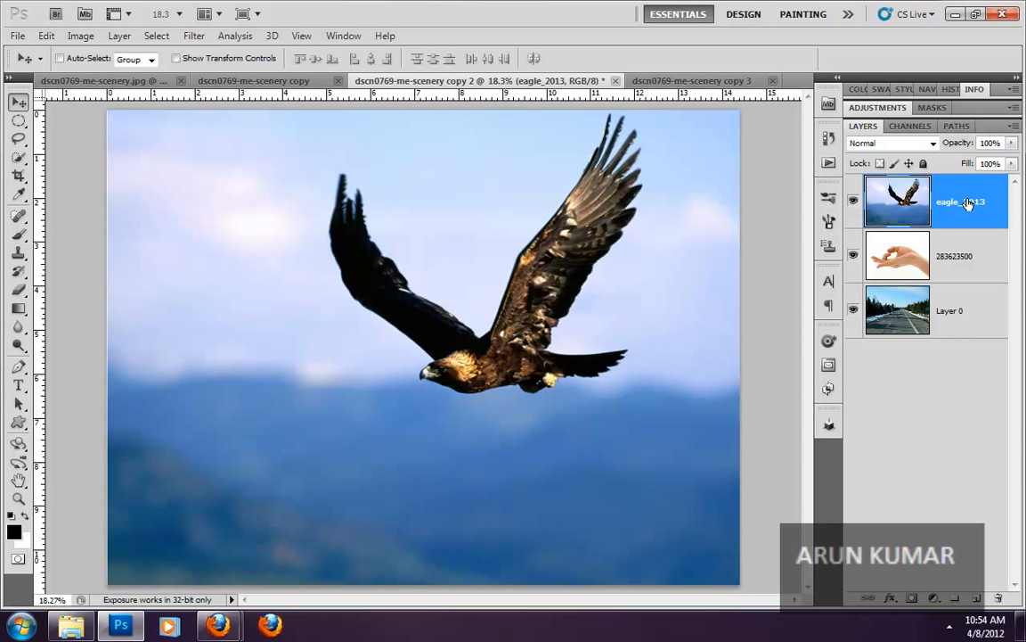
{"action": "left_click", "coordinate": [943, 260]}
{"action": "left_click", "coordinate": [944, 306]}
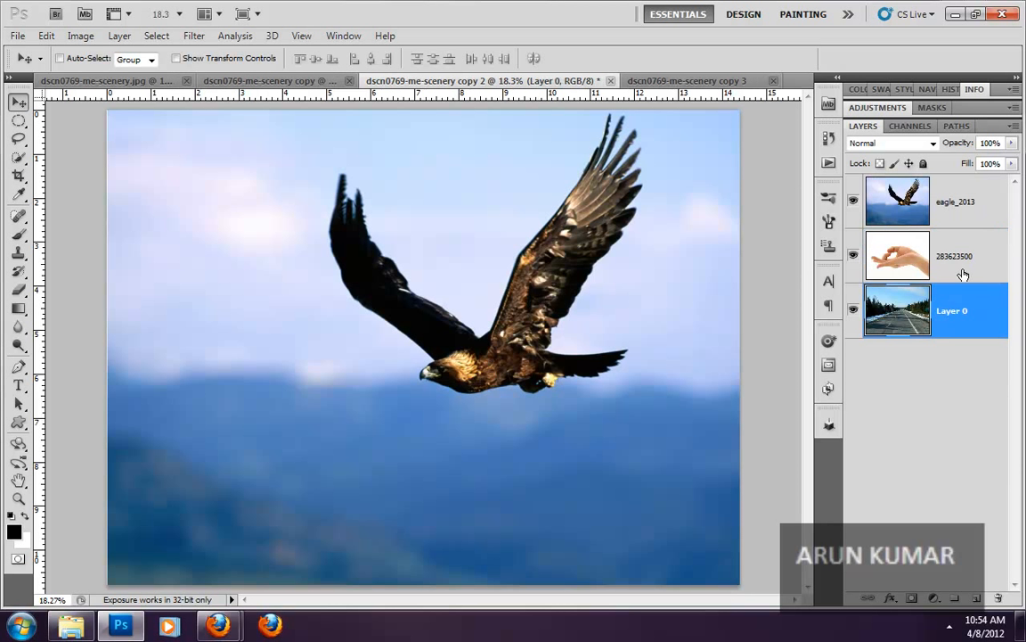
{"action": "left_click", "coordinate": [963, 272]}
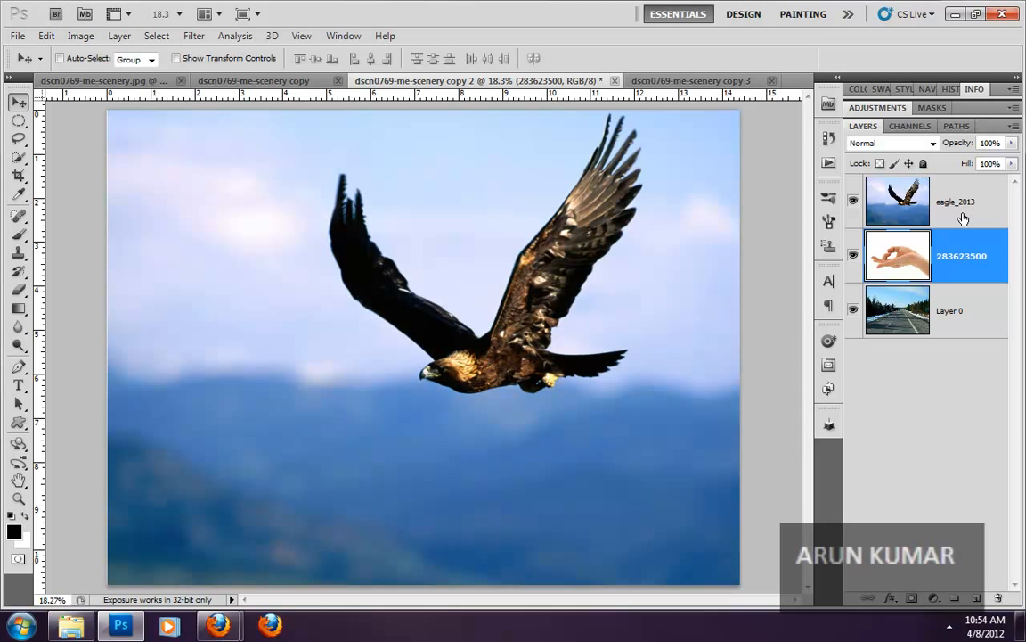
- View the staggered photo stack in the dscn0769-me-scenery copy 3 document in full screen
{"action": "left_click", "coordinate": [712, 81]}
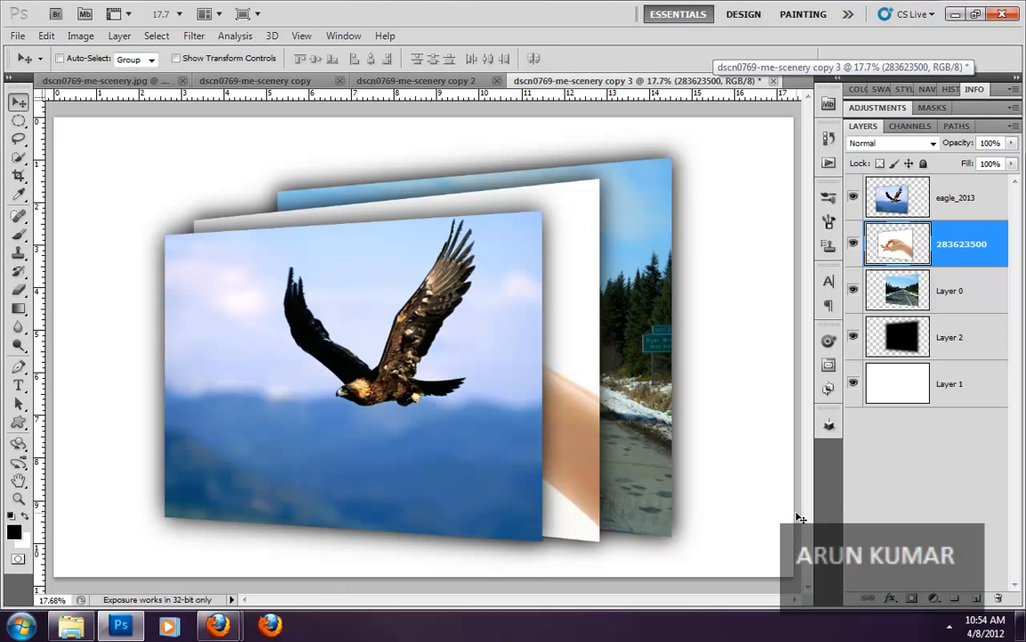
{"action": "key", "text": "f"}
{"action": "key", "text": "f"}
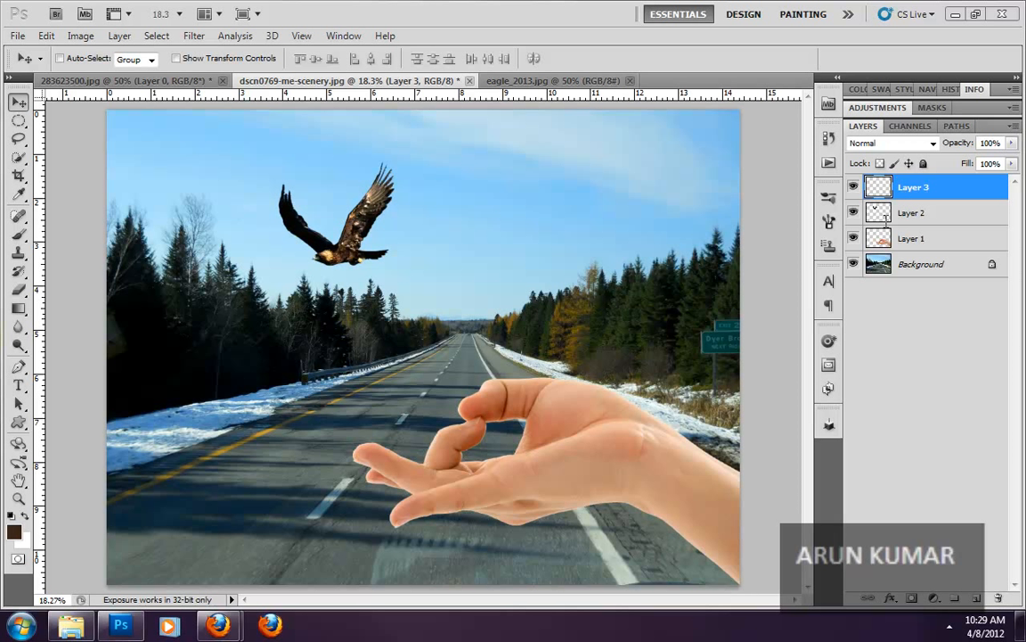
- Set the layer thumbnails to the largest size, keeping the thumbnail contents on Entire Document
{"action": "left_click", "coordinate": [1012, 127]}
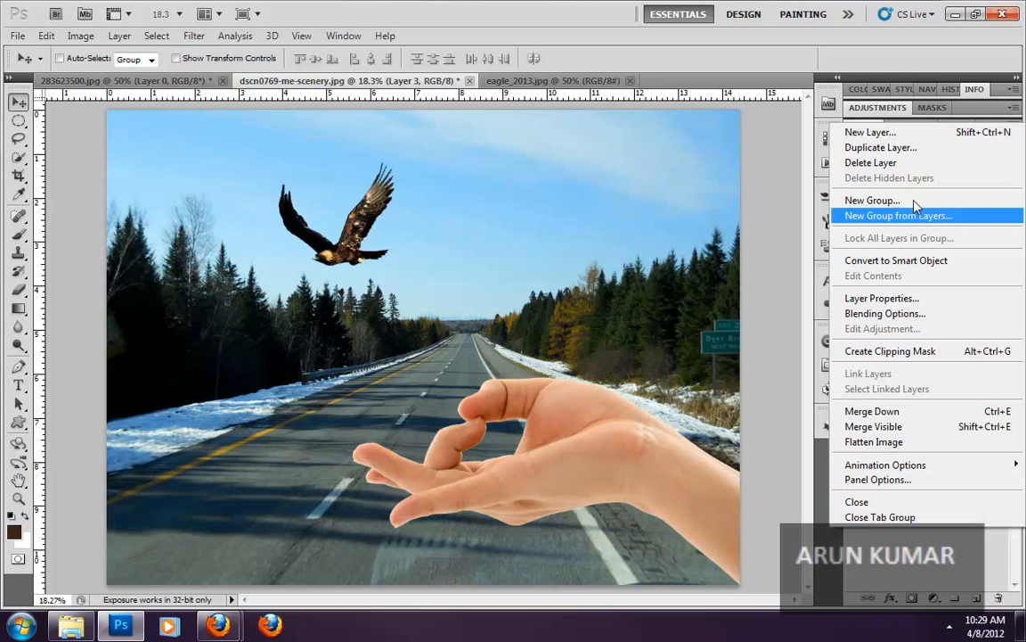
{"action": "left_click", "coordinate": [879, 481]}
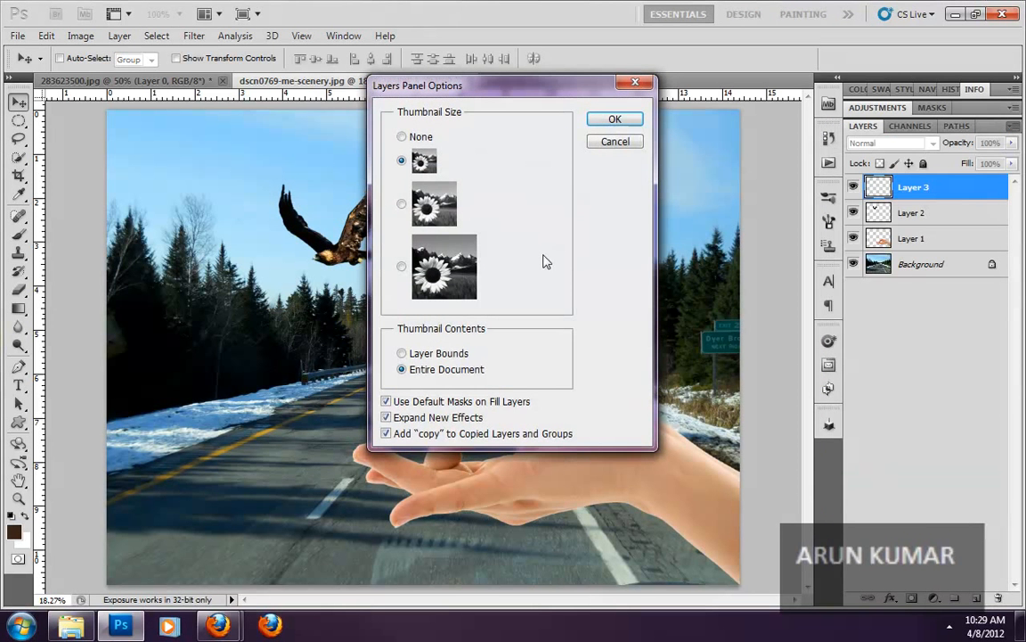
{"action": "left_click_drag", "start_coordinate": [463, 96], "coordinate": [612, 157]}
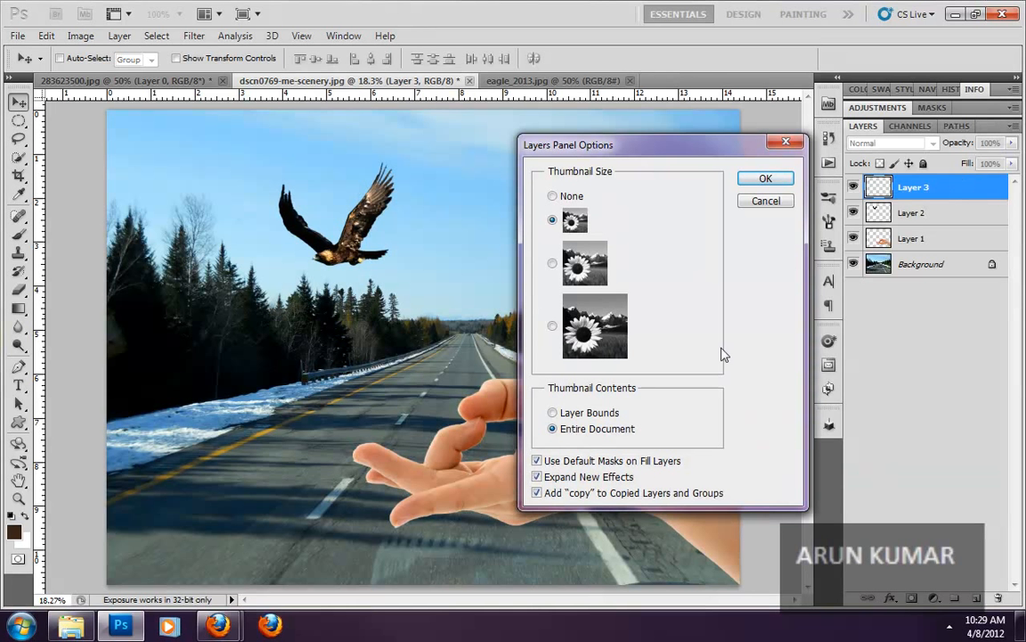
{"action": "left_click", "coordinate": [553, 327]}
{"action": "left_click", "coordinate": [765, 178]}
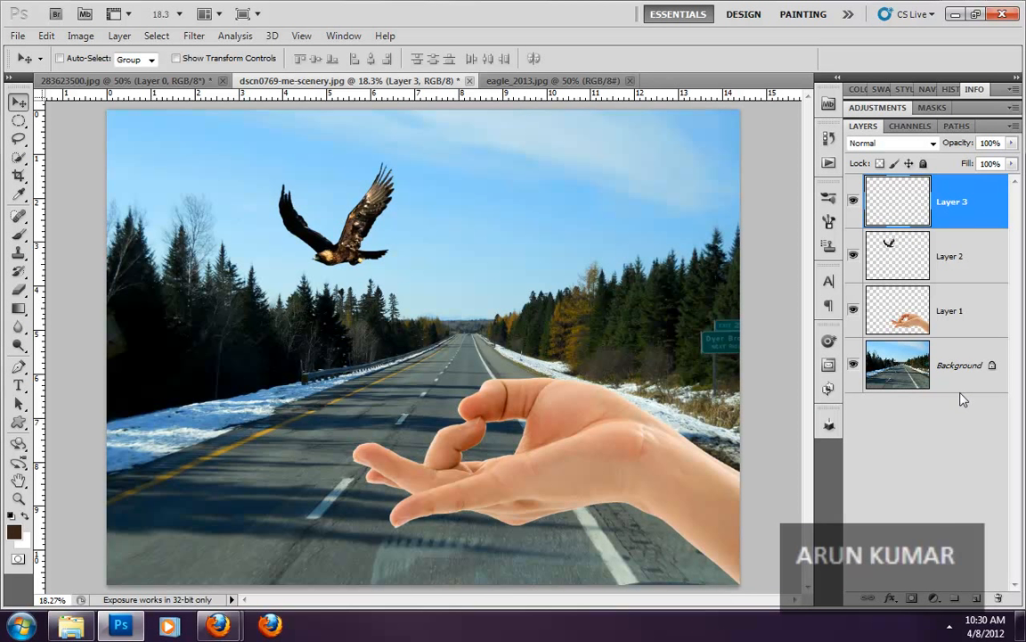
- Deselect all layers, then select Layer 3, Layer 2, Layer 1 and Background in turn to examine their thumbnails
{"action": "left_click", "coordinate": [933, 511]}
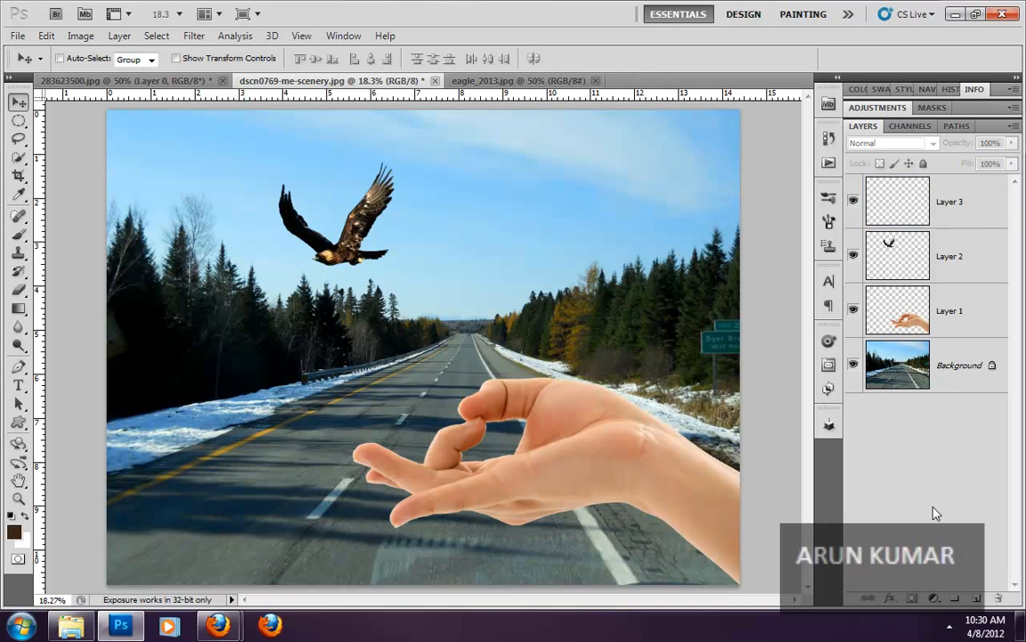
{"action": "left_click", "coordinate": [876, 197]}
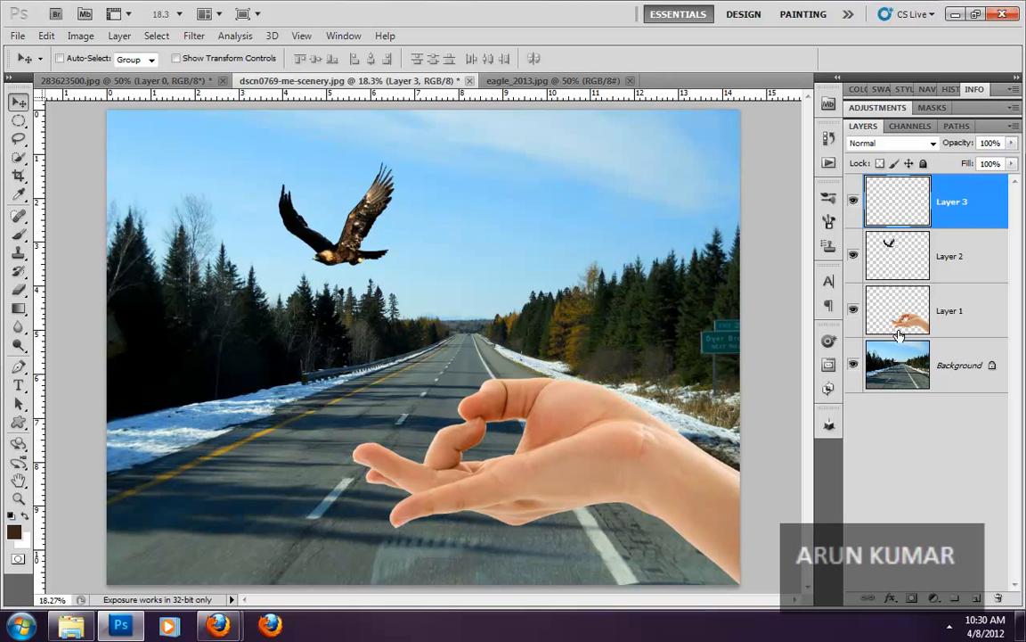
{"action": "left_click", "coordinate": [899, 265]}
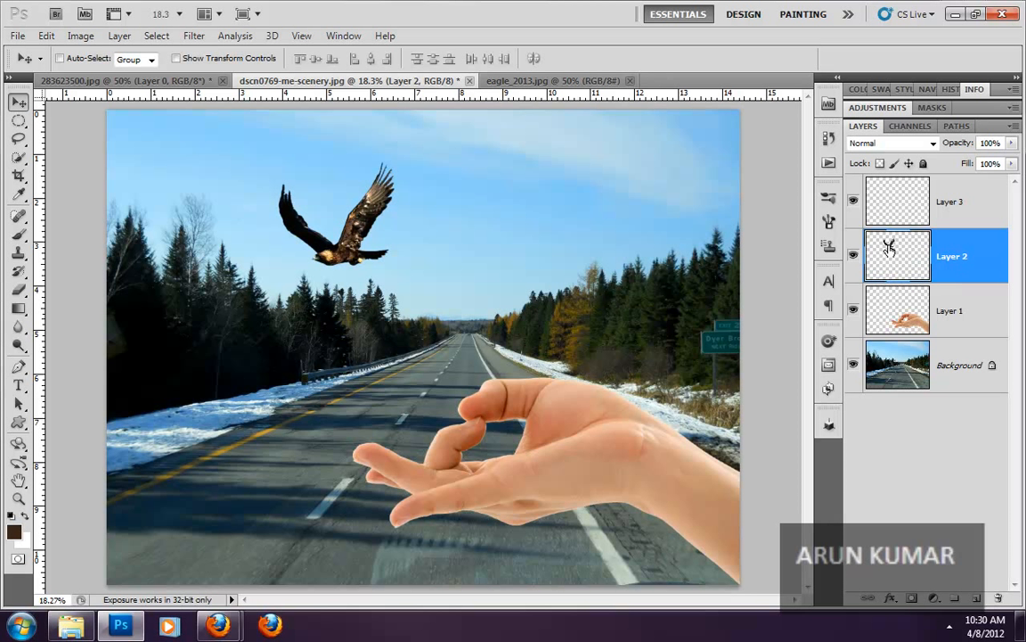
{"action": "left_click", "coordinate": [888, 301]}
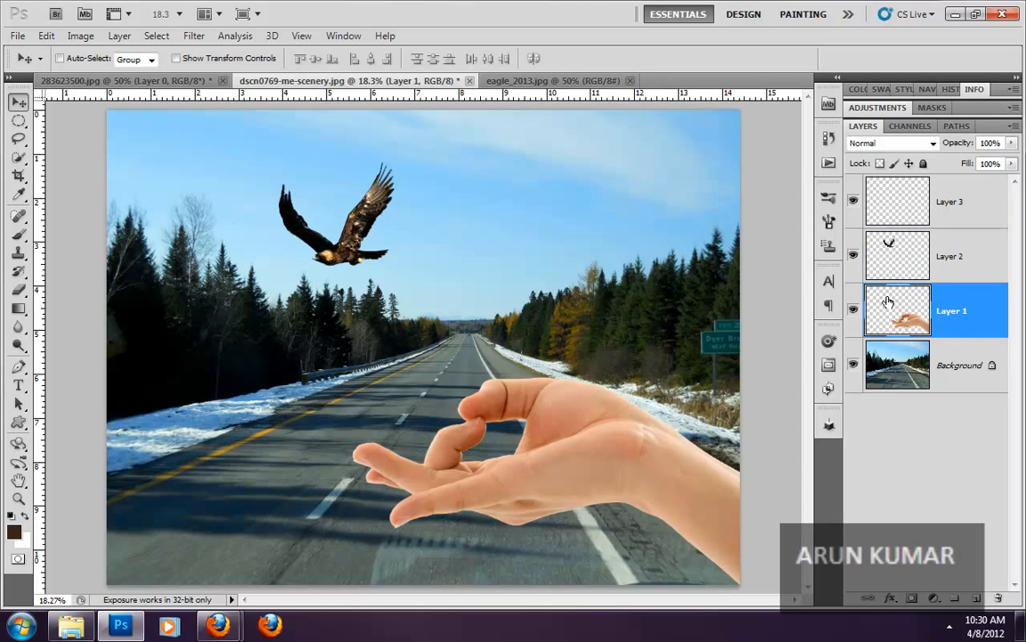
{"action": "left_click", "coordinate": [888, 352]}
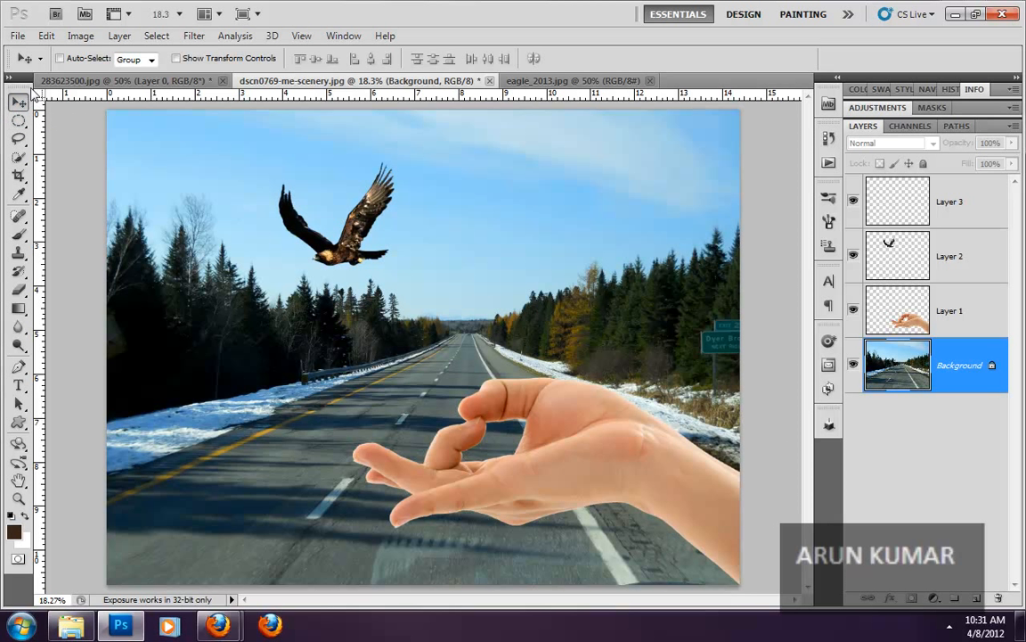
- Select the eagle layer and move the eagle farther left and slightly higher in the sky
{"action": "left_click", "coordinate": [900, 261]}
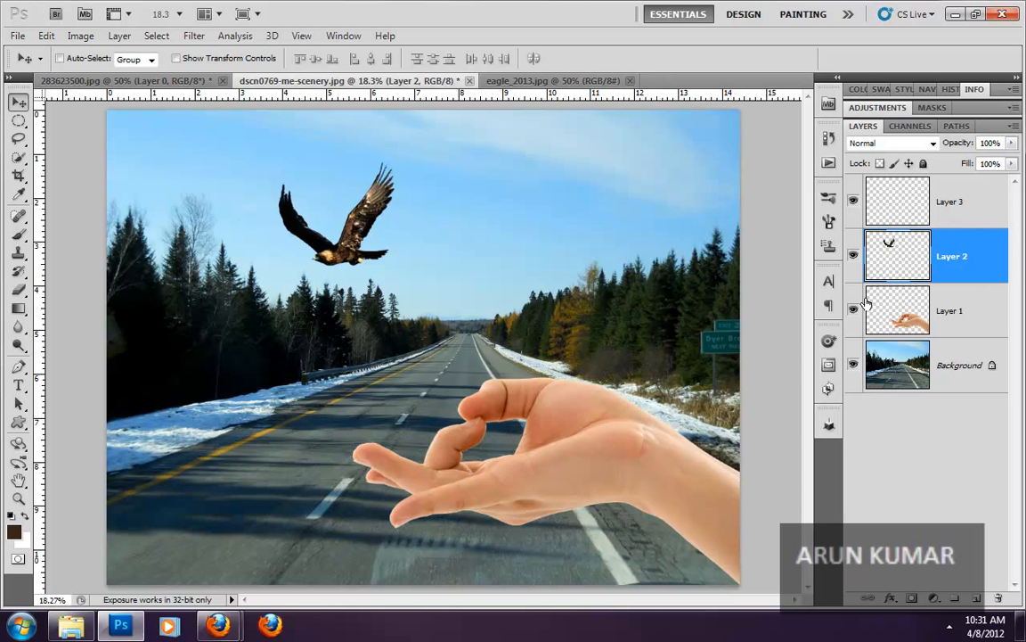
{"action": "left_click_drag", "start_coordinate": [322, 230], "coordinate": [353, 230]}
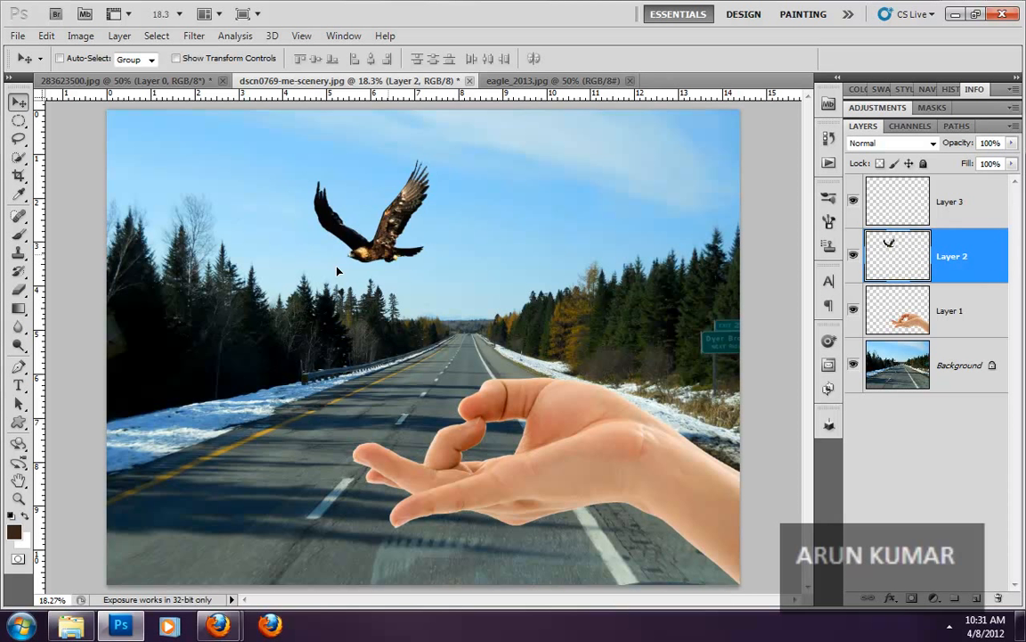
{"action": "left_click_drag", "start_coordinate": [337, 271], "coordinate": [304, 240]}
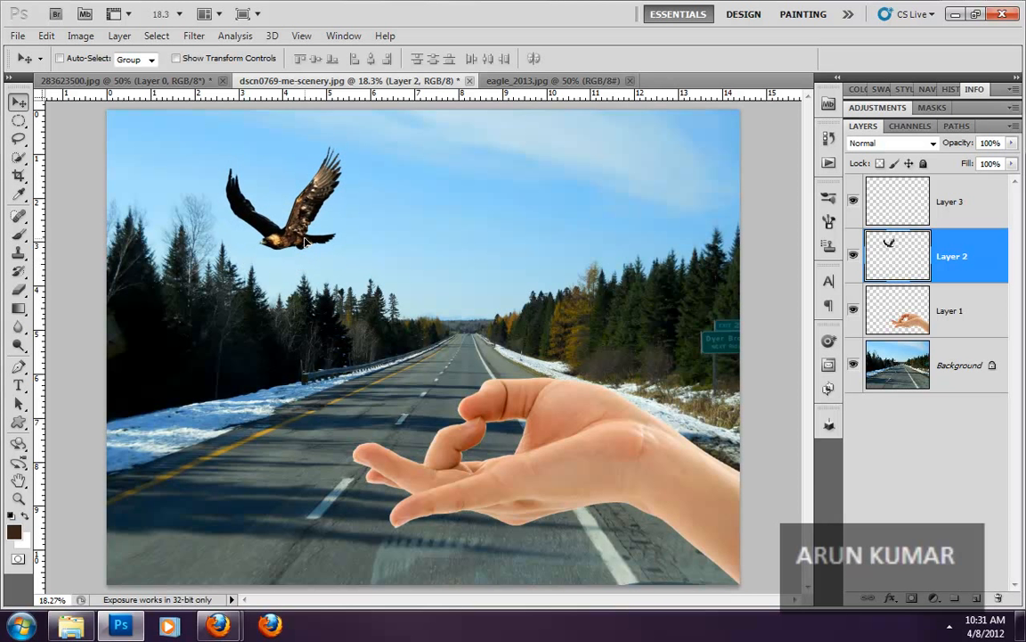
- Select the hand layer and nudge the hand, then try to move the road image on the locked Background layer
{"action": "left_click", "coordinate": [909, 320]}
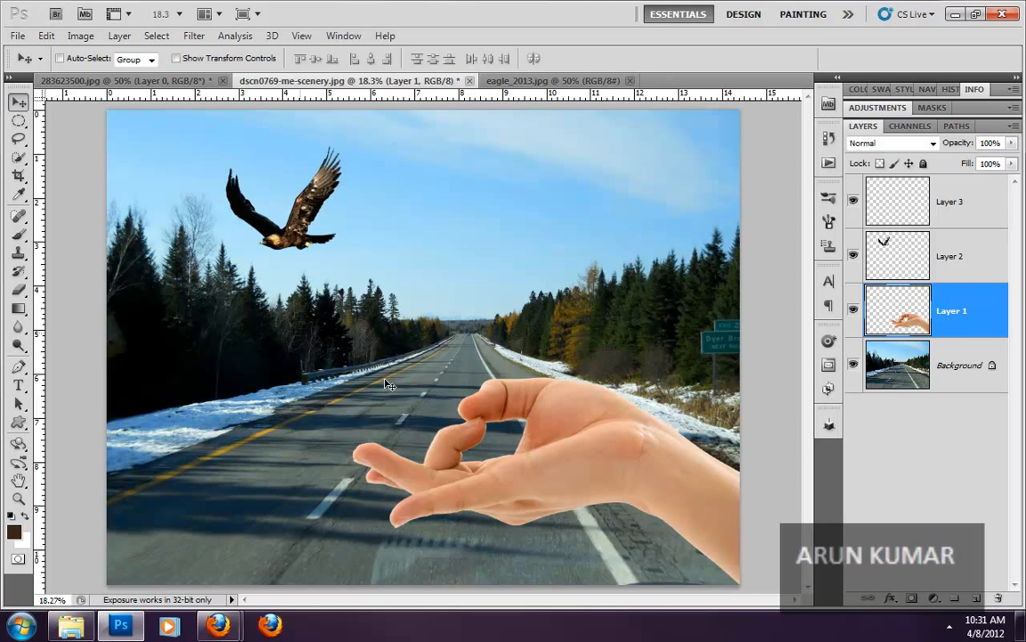
{"action": "mouse_move", "coordinate": [675, 482]}
{"action": "left_mouse_down"}
{"action": "mouse_move", "coordinate": [667, 374]}
{"action": "mouse_move", "coordinate": [663, 463]}
{"action": "mouse_move", "coordinate": [675, 481]}
{"action": "left_mouse_up"}
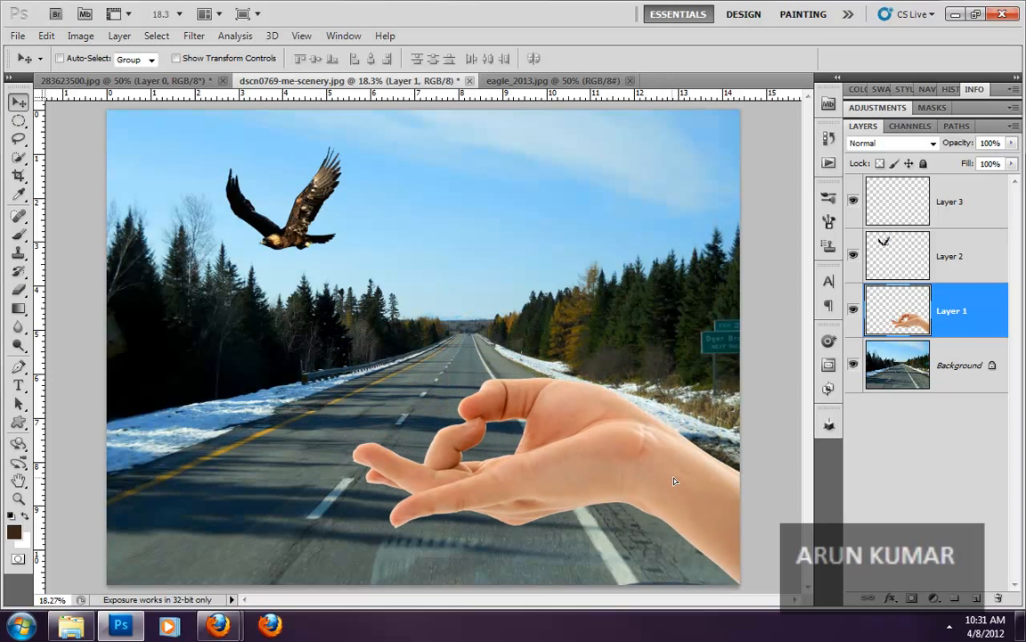
{"action": "left_click", "coordinate": [957, 372]}
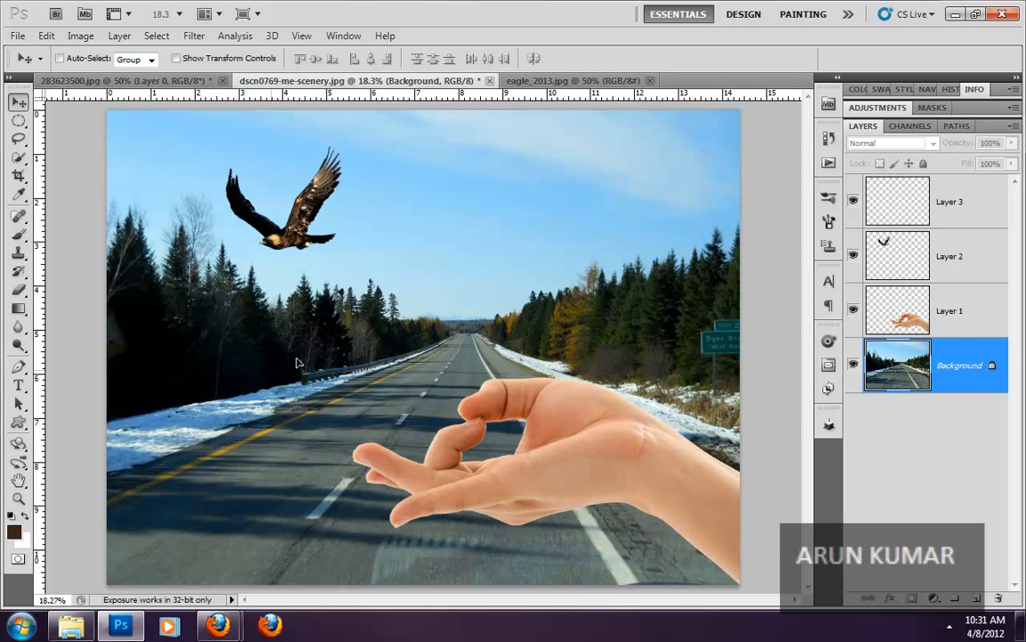
{"action": "left_click", "coordinate": [503, 360]}
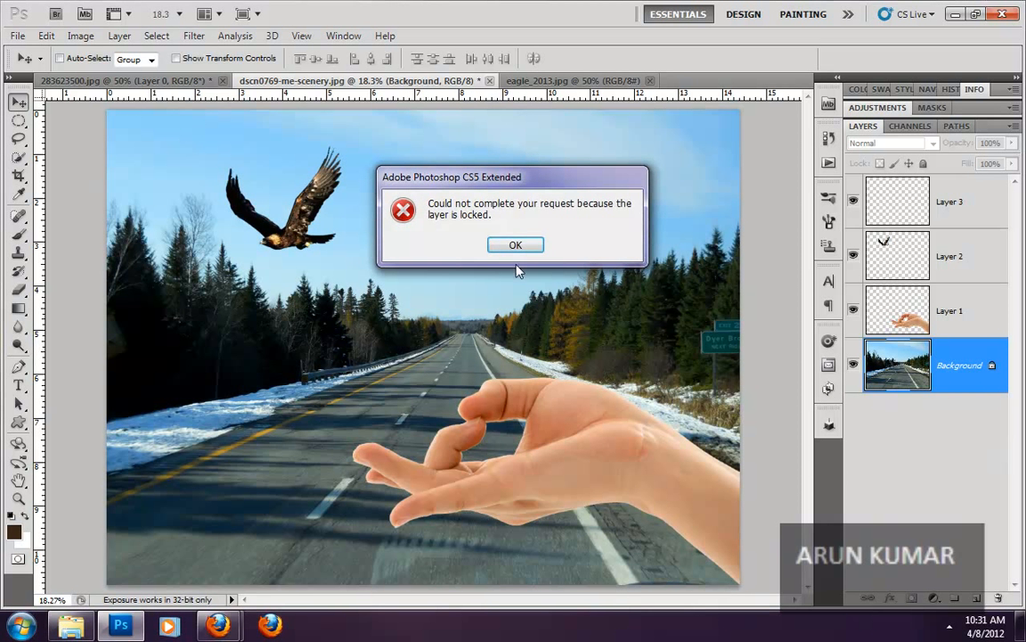
{"action": "key", "text": "Return"}
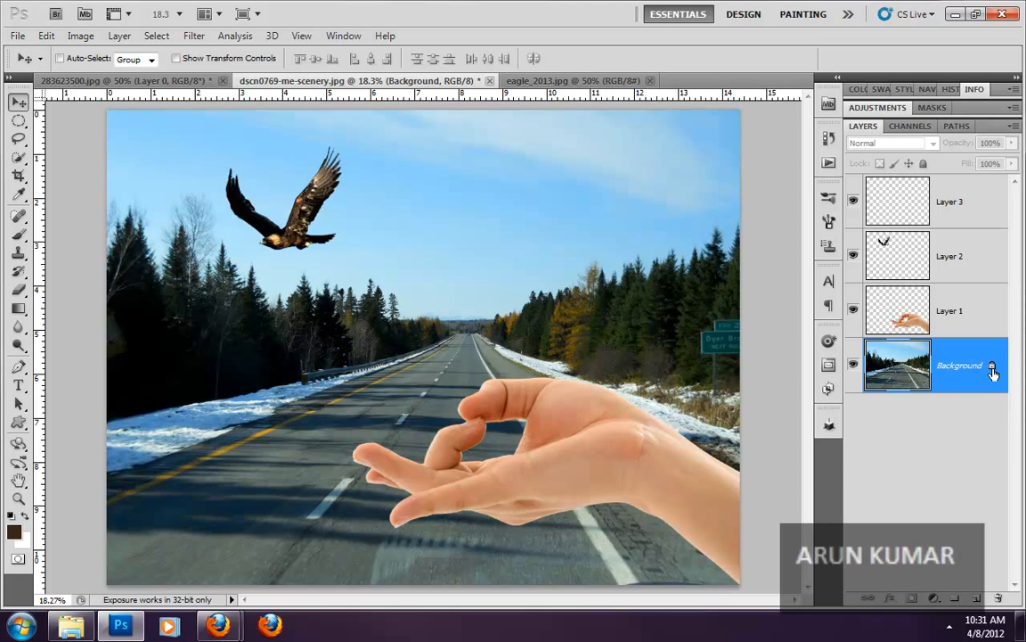
- Convert the locked Background into a regular layer named Layer 0 and shift the road image around slightly
{"action": "double_click", "coordinate": [994, 372]}
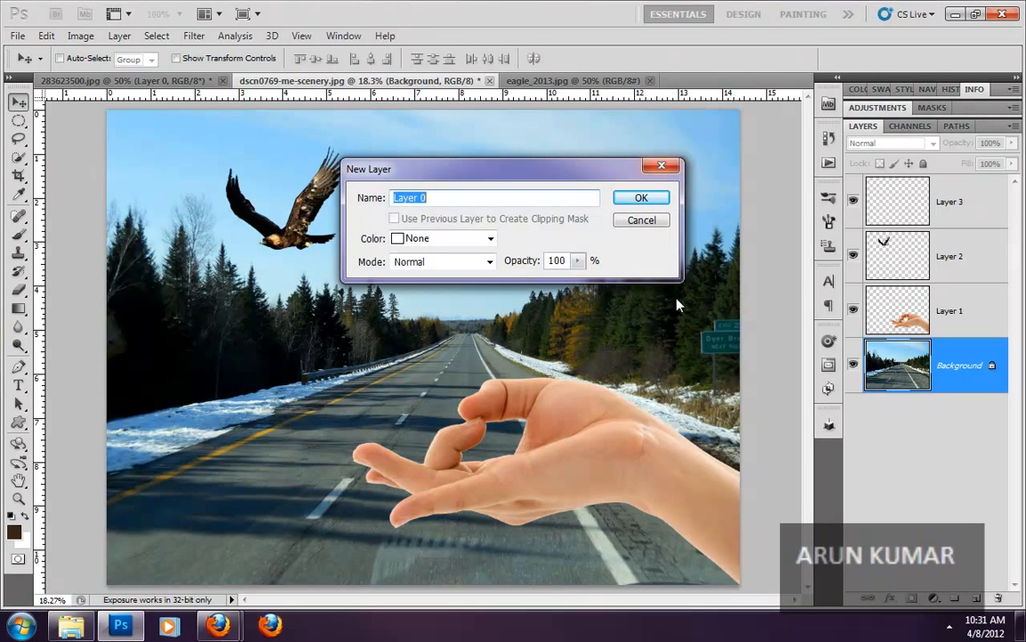
{"action": "left_click", "coordinate": [624, 202]}
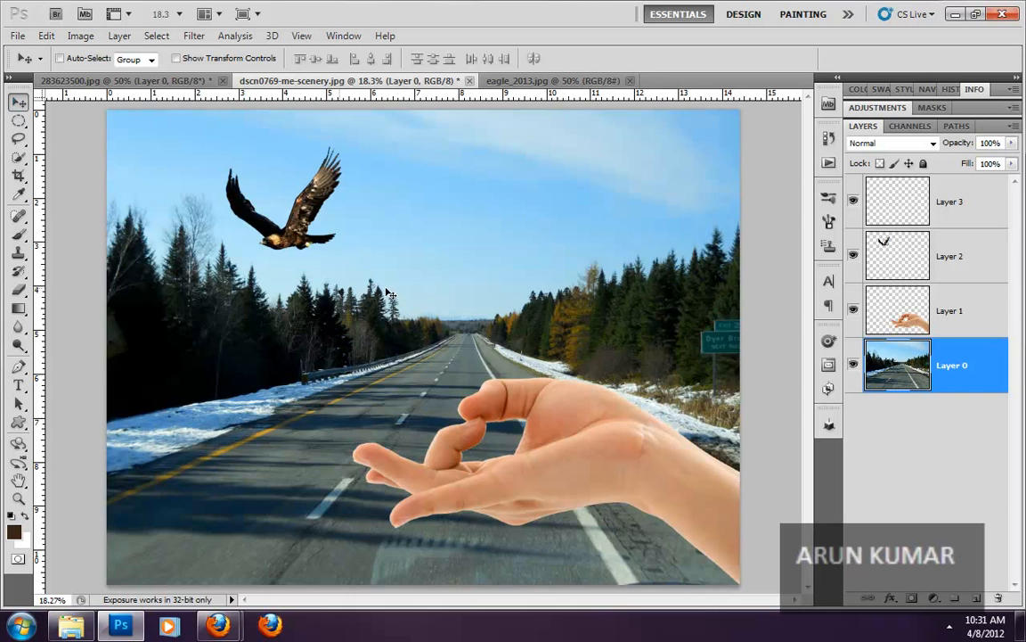
{"action": "mouse_move", "coordinate": [390, 294]}
{"action": "left_mouse_down"}
{"action": "mouse_move", "coordinate": [371, 425]}
{"action": "mouse_move", "coordinate": [401, 366]}
{"action": "mouse_move", "coordinate": [467, 292]}
{"action": "mouse_move", "coordinate": [321, 283]}
{"action": "mouse_move", "coordinate": [303, 325]}
{"action": "mouse_move", "coordinate": [404, 307]}
{"action": "left_mouse_up"}
{"action": "left_click_drag", "start_coordinate": [402, 299], "coordinate": [393, 294]}
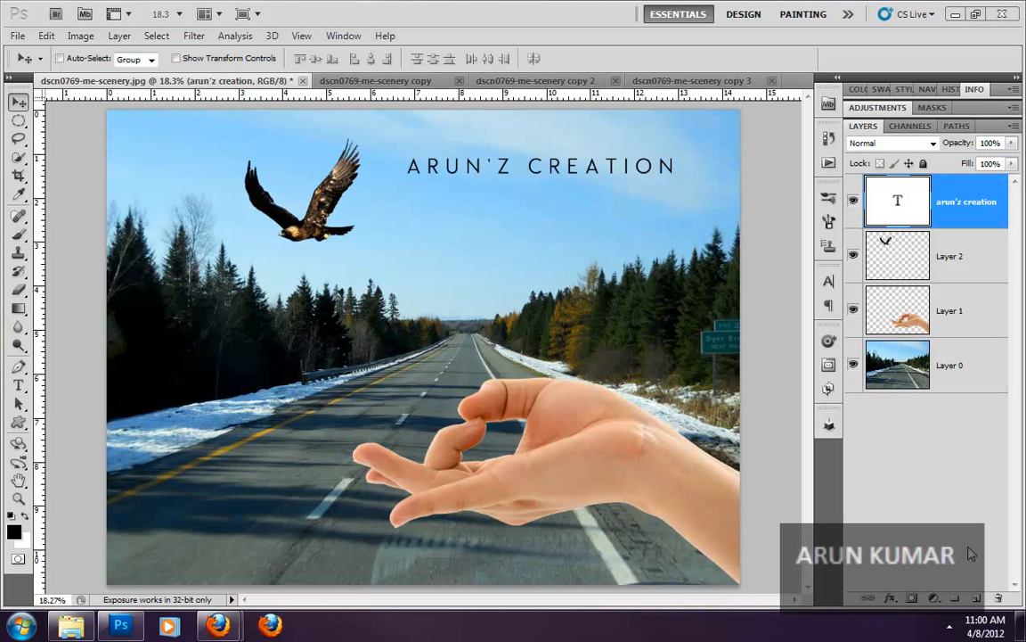
- Rename the road layer, Layer 0, as backgorund
{"action": "double_click", "coordinate": [946, 365]}
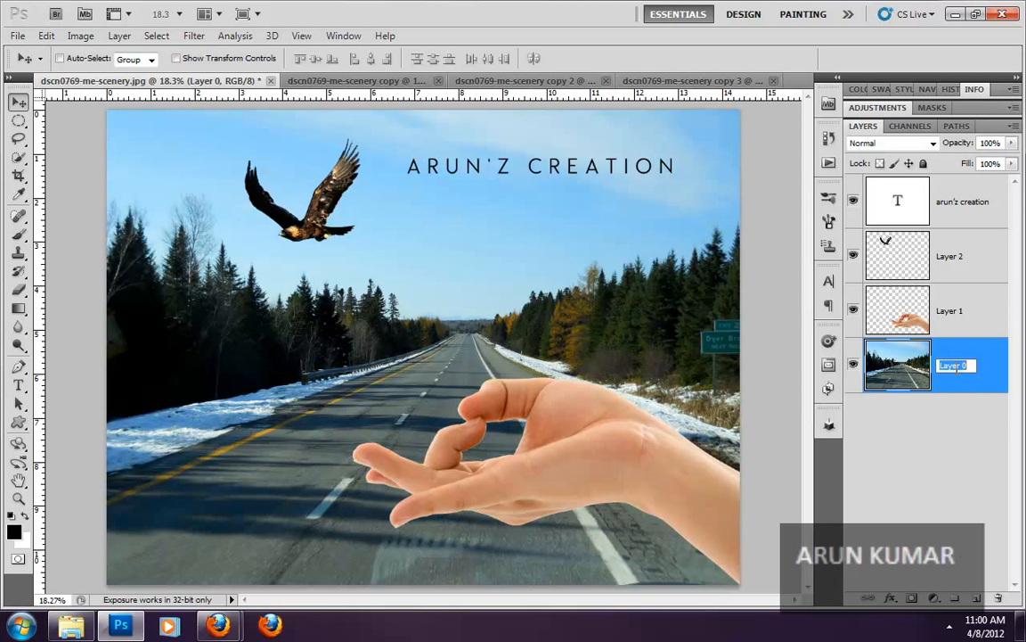
{"action": "type", "text": "back"}
{"action": "type", "text": "gro"}
{"action": "type", "text": "und"}
{"action": "left_click", "coordinate": [986, 405]}
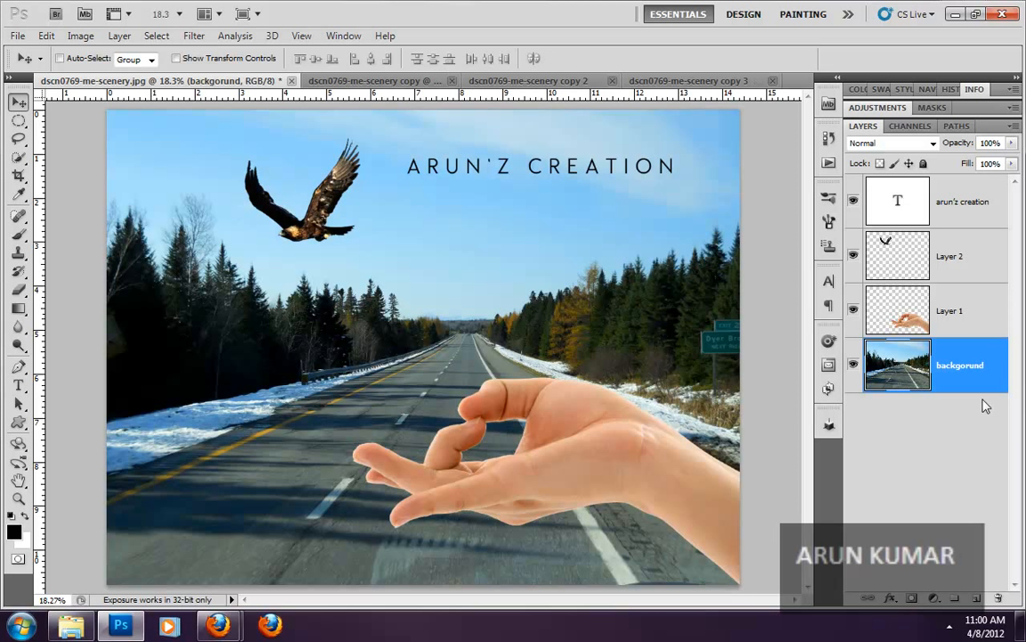
- Rename the layer with the hand as hand and the layer with the bird as eagle
{"action": "double_click", "coordinate": [957, 312]}
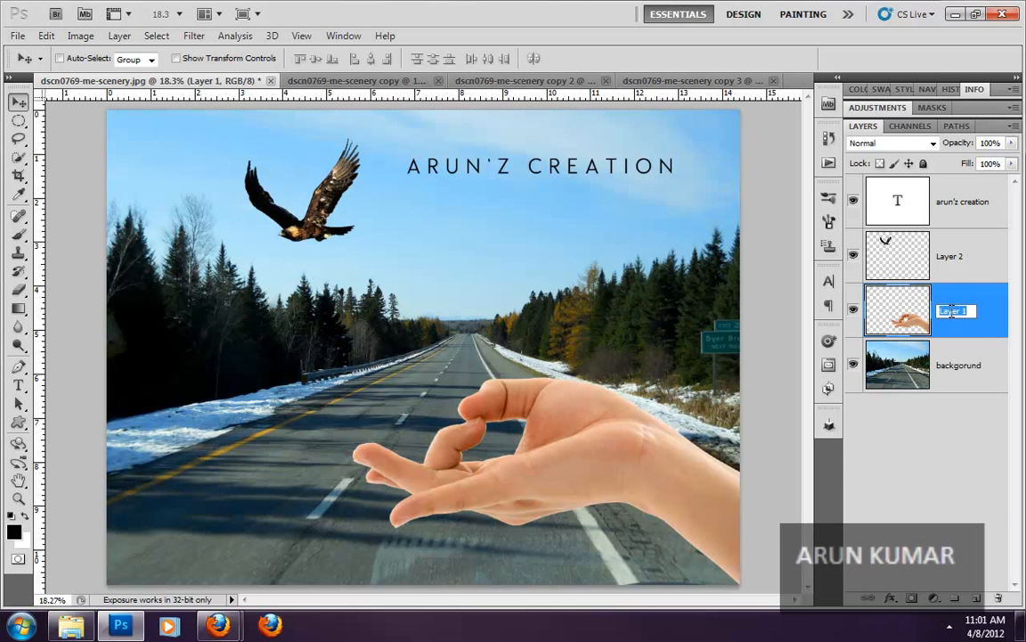
{"action": "type", "text": "hand"}
{"action": "key", "text": "Return"}
{"action": "double_click", "coordinate": [951, 257]}
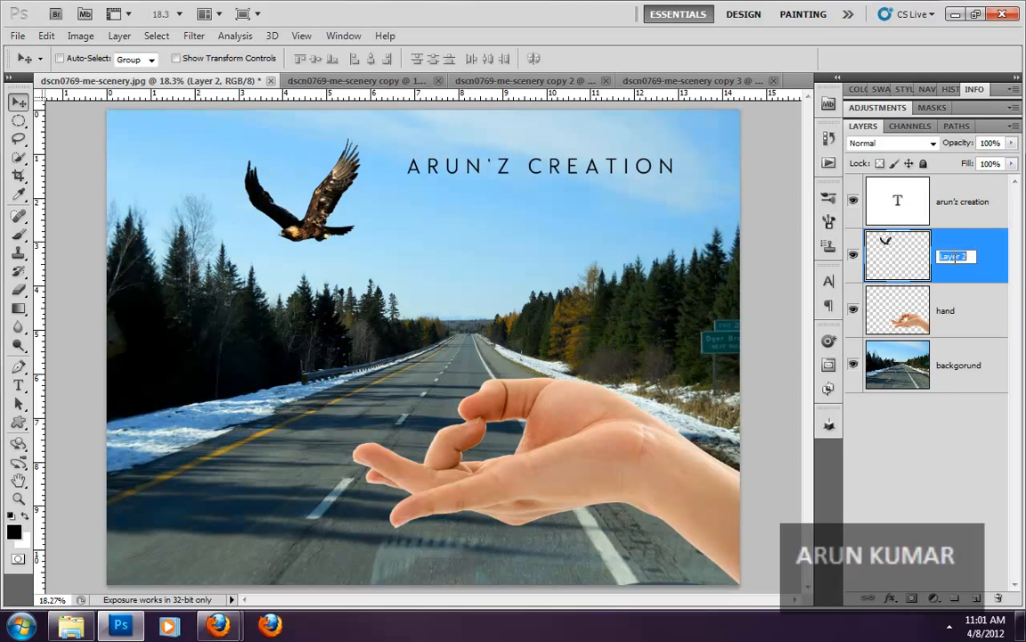
{"action": "type", "text": "eagle"}
{"action": "key", "text": "Return"}
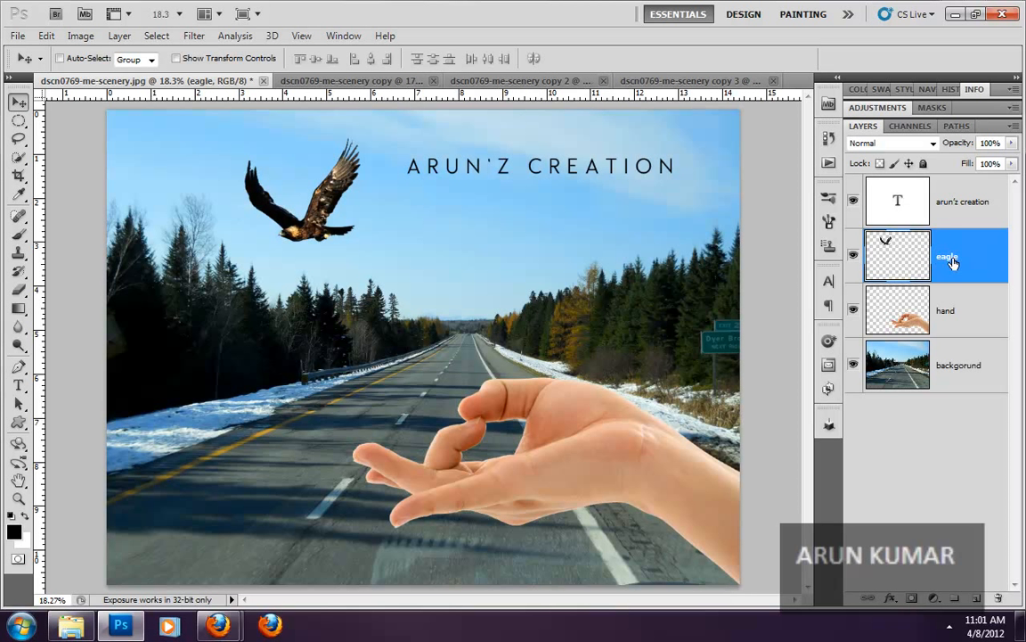
- Rename the type layer as text and leave all layers deselected
{"action": "double_click", "coordinate": [968, 202]}
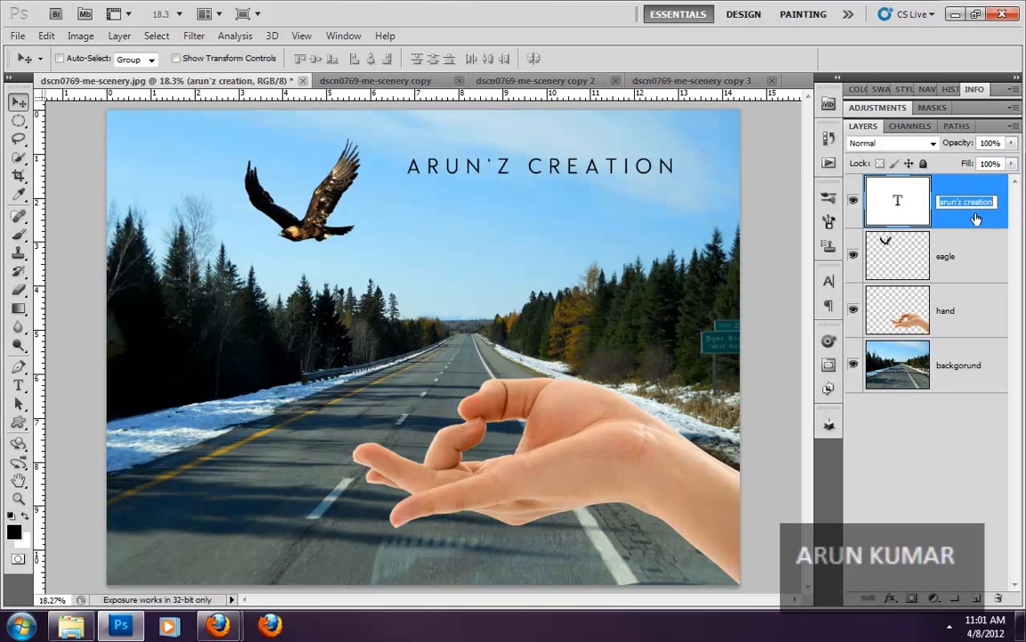
{"action": "type", "text": "text"}
{"action": "key", "text": "Return"}
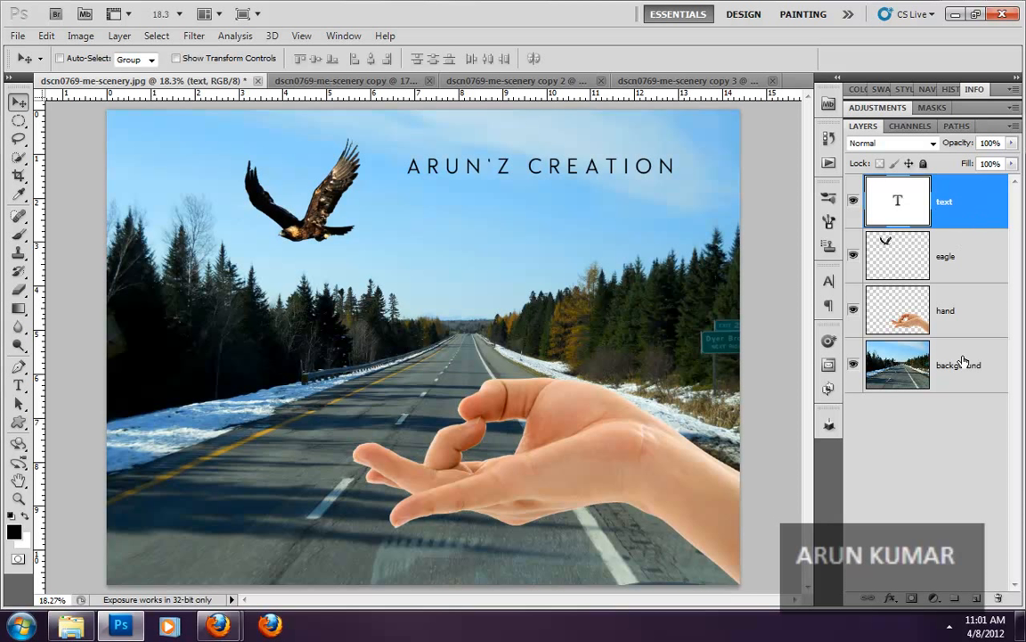
{"action": "left_click", "coordinate": [951, 445]}
- Select the eagle layer and then the text layer, and view the text layer's visibility and color label options
{"action": "left_click", "coordinate": [970, 258]}
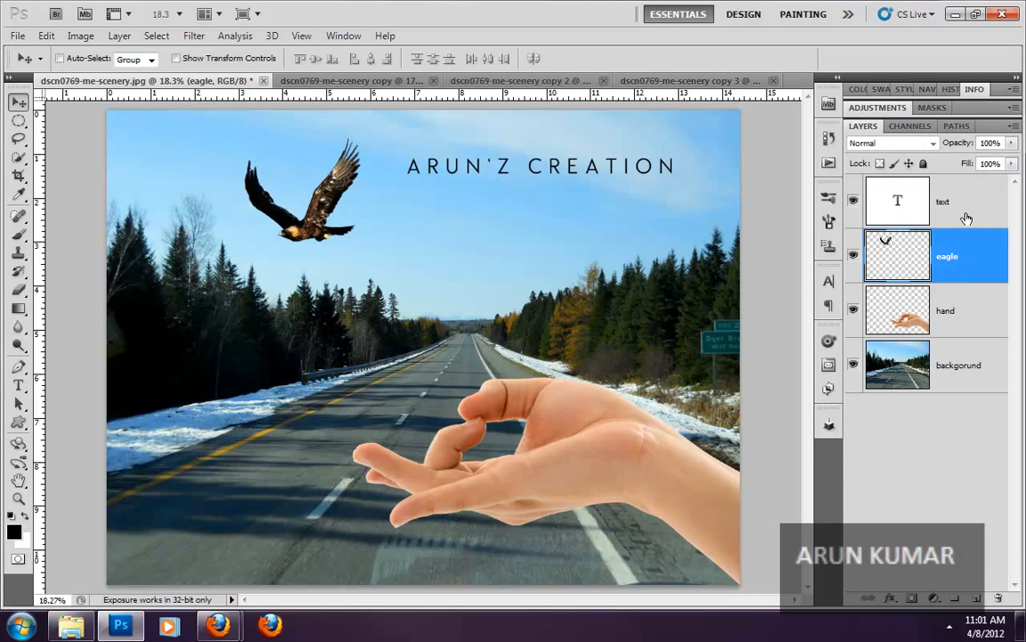
{"action": "left_click", "coordinate": [967, 214]}
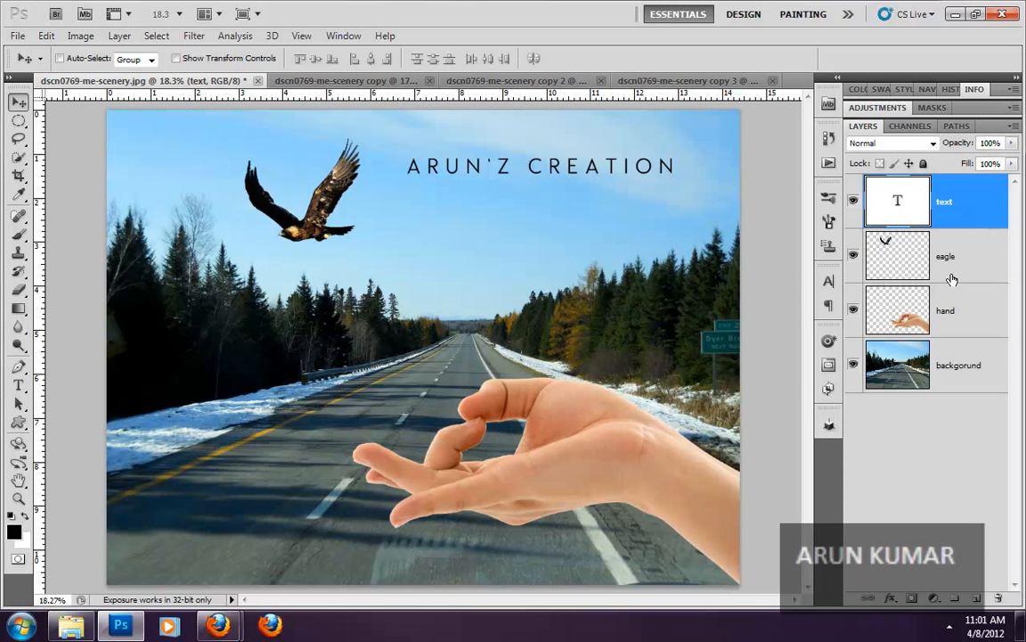
{"action": "right_click", "coordinate": [854, 221]}
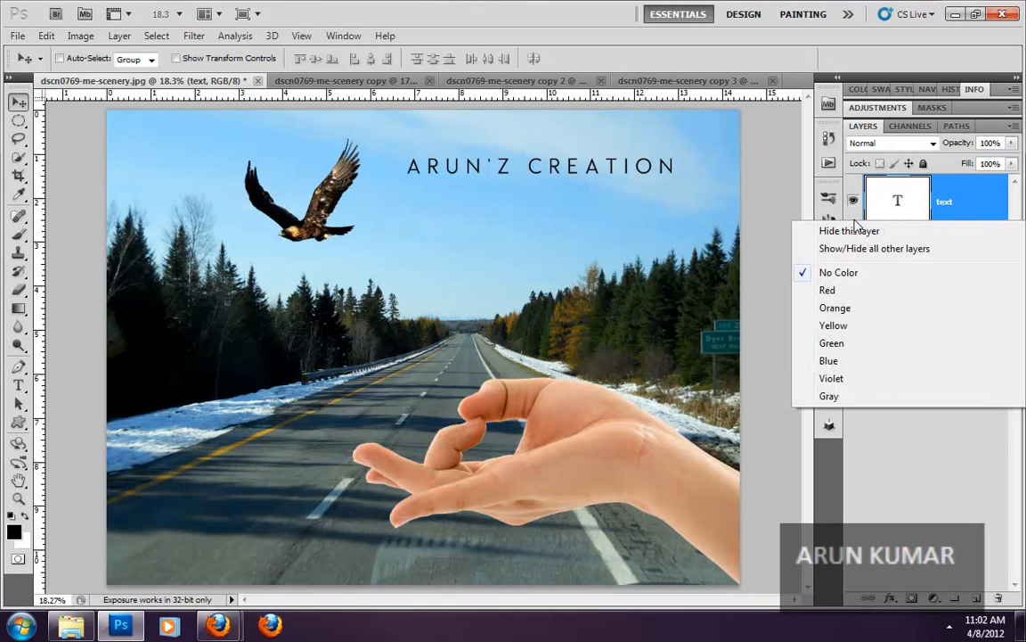
{"action": "left_click", "coordinate": [921, 455]}
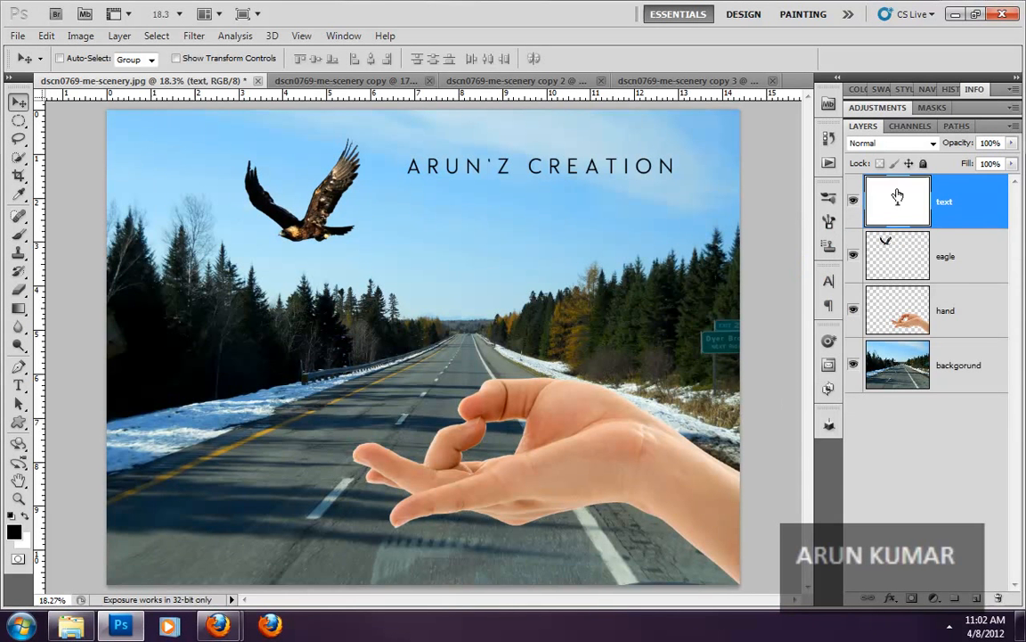
{"action": "right_click", "coordinate": [855, 222]}
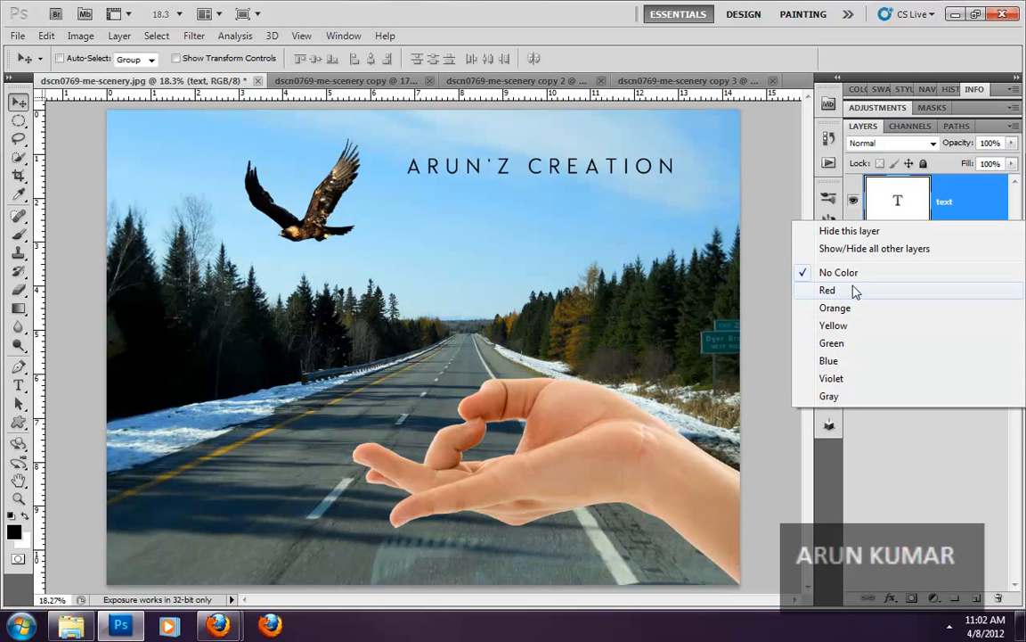
{"action": "left_click", "coordinate": [931, 505]}
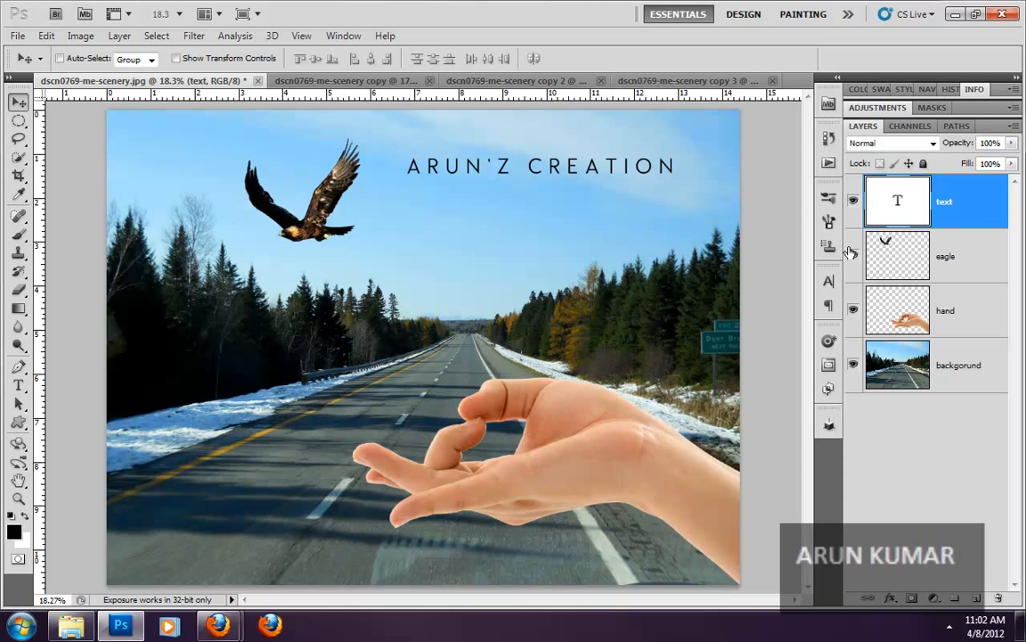
- Hide and show the text layer again, then give it a Red color label
{"action": "left_click", "coordinate": [854, 201]}
{"action": "left_click", "coordinate": [854, 203]}
{"action": "right_click", "coordinate": [859, 220]}
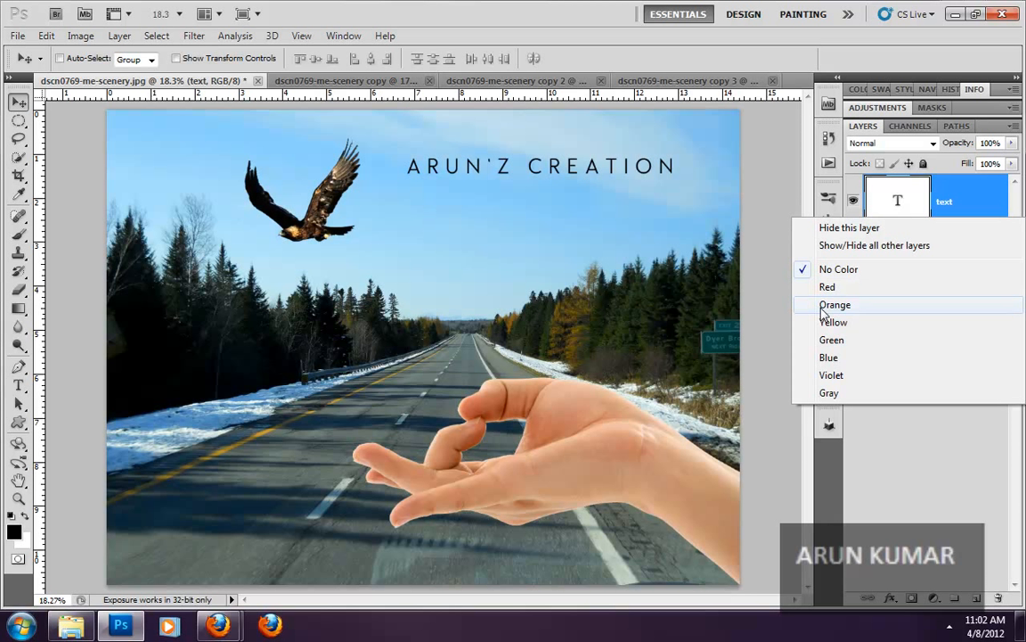
{"action": "left_click", "coordinate": [857, 288]}
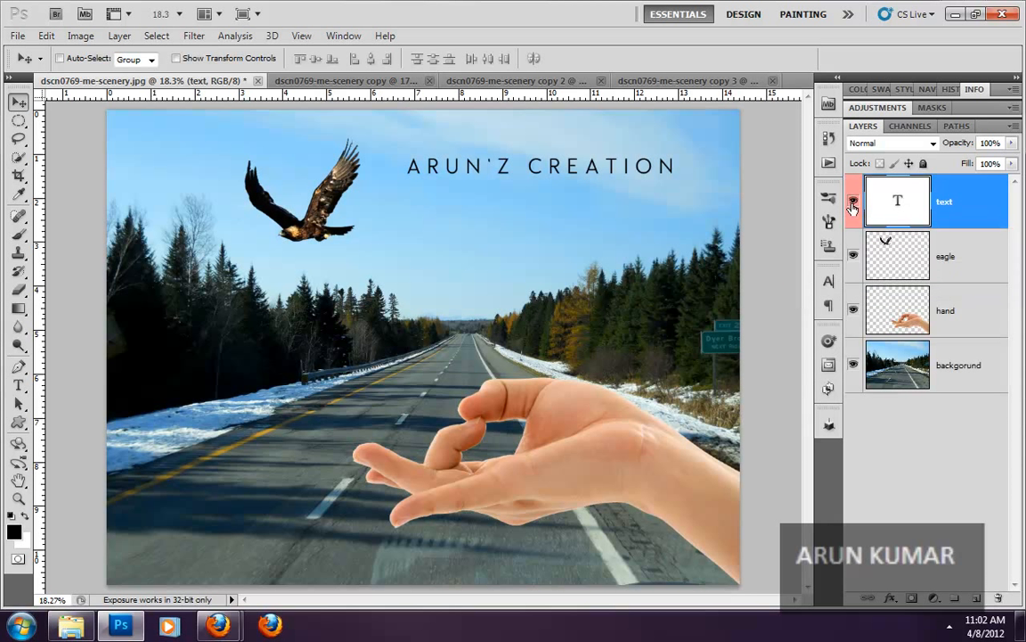
- Give the hand layer a Green color label
{"action": "left_click", "coordinate": [856, 330]}
{"action": "left_click", "coordinate": [855, 330]}
{"action": "right_click", "coordinate": [856, 330]}
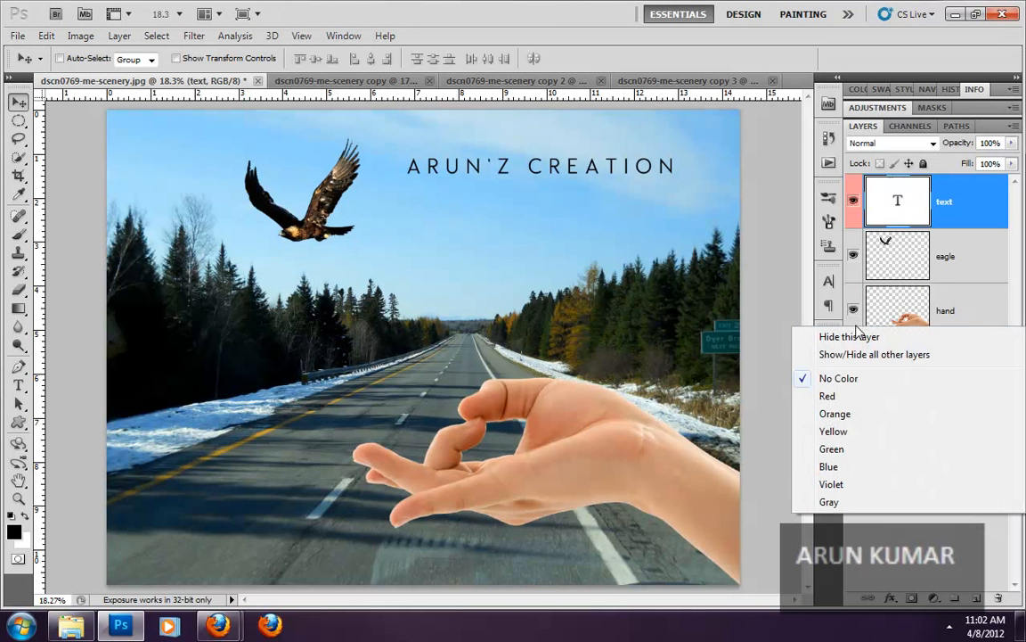
{"action": "left_click", "coordinate": [833, 449]}
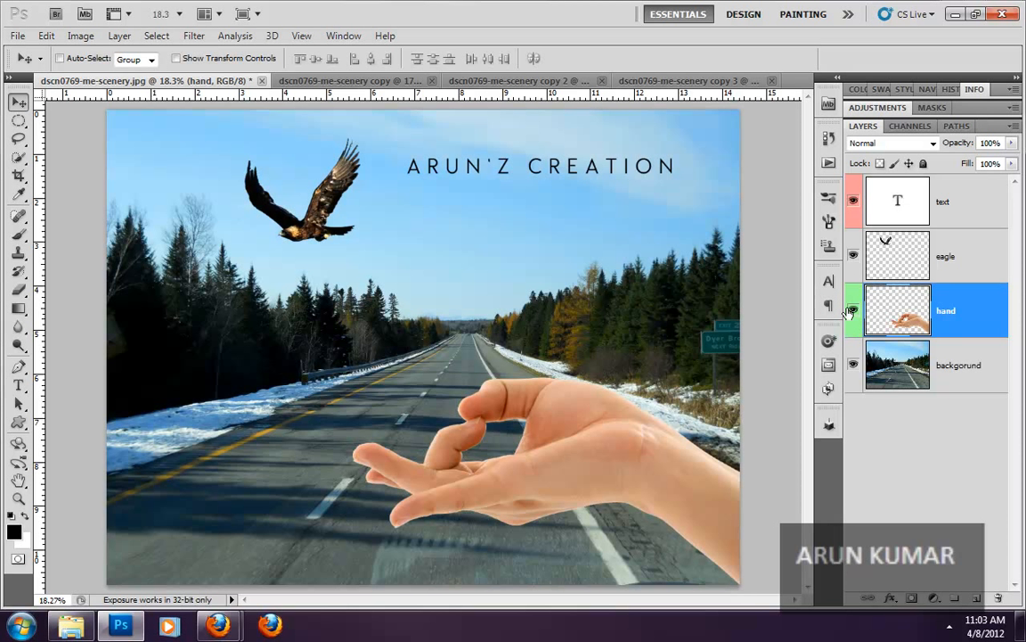
- Move the text layer below the hand layer, directly above the road layer in the stack
{"action": "left_click", "coordinate": [897, 203]}
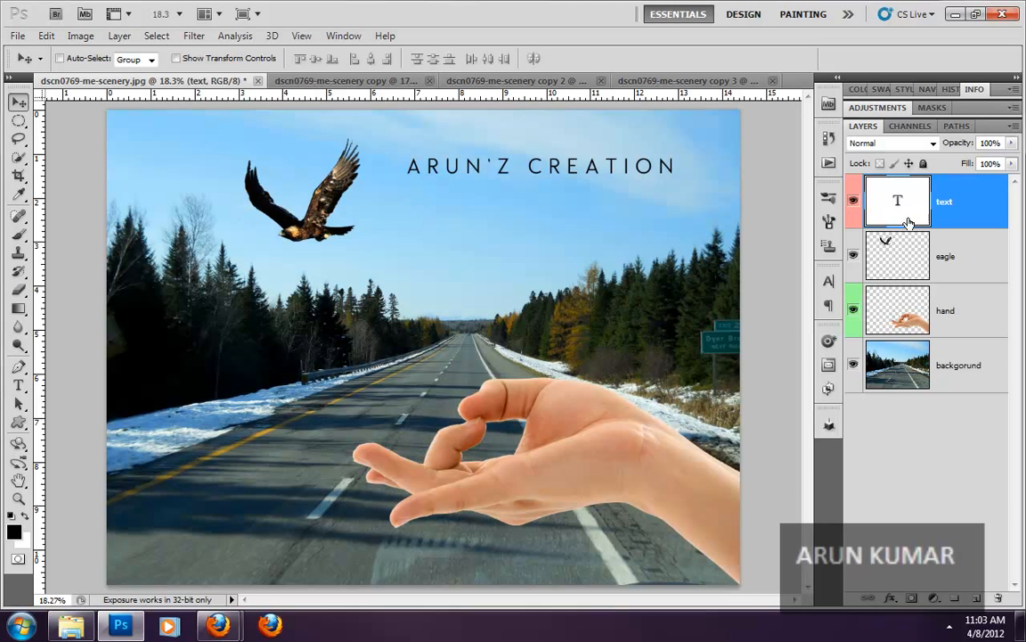
{"action": "left_click_drag", "start_coordinate": [904, 217], "coordinate": [906, 341]}
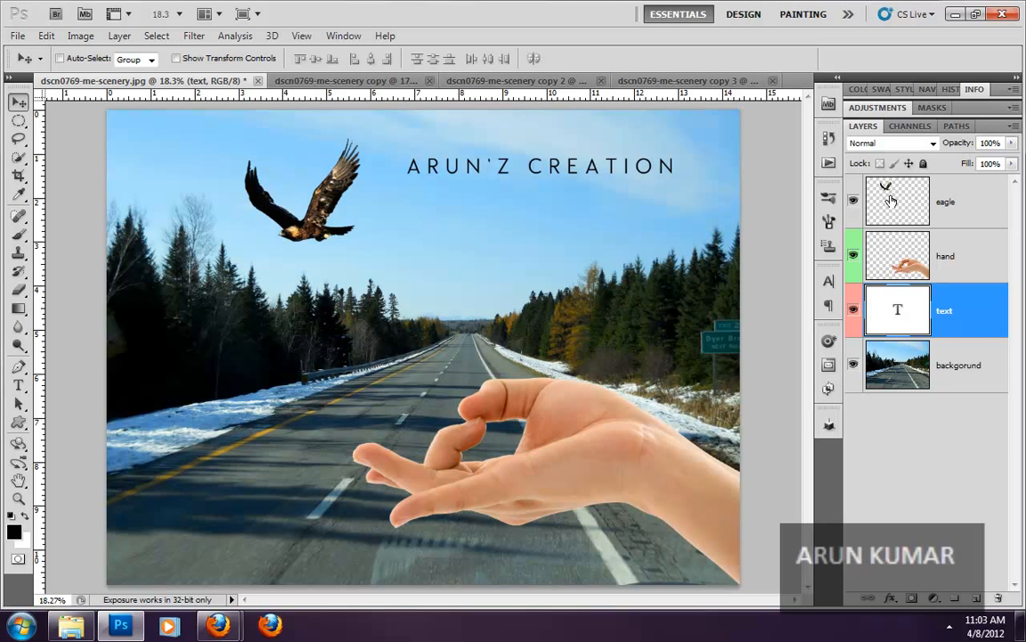
- Try the eagle layer's opacity at 50% and 0%, restore it to 100%, and deselect all layers
{"action": "left_click", "coordinate": [893, 199]}
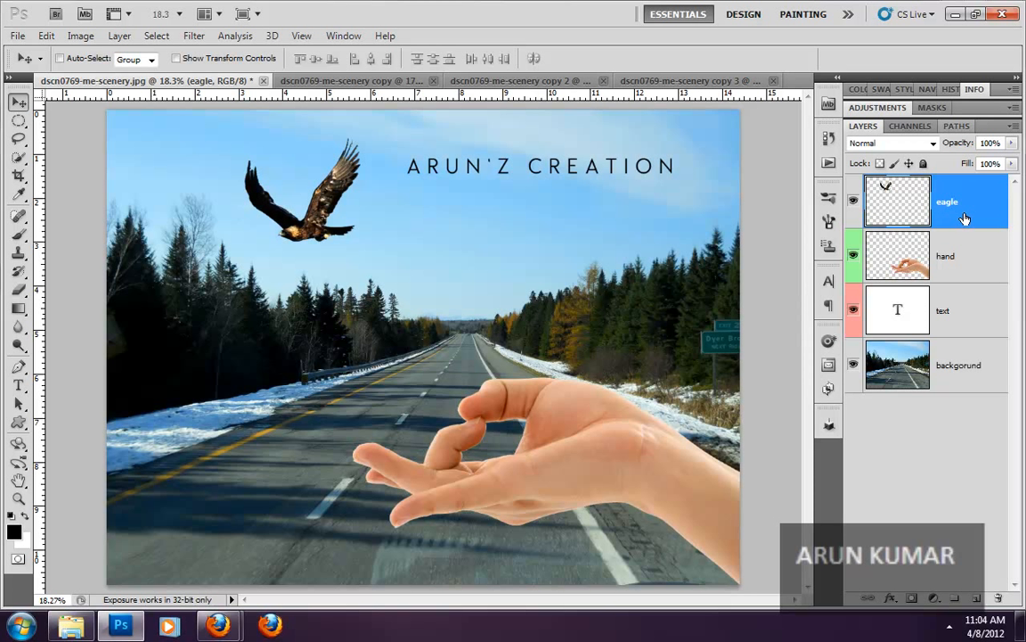
{"action": "left_click", "coordinate": [1013, 144]}
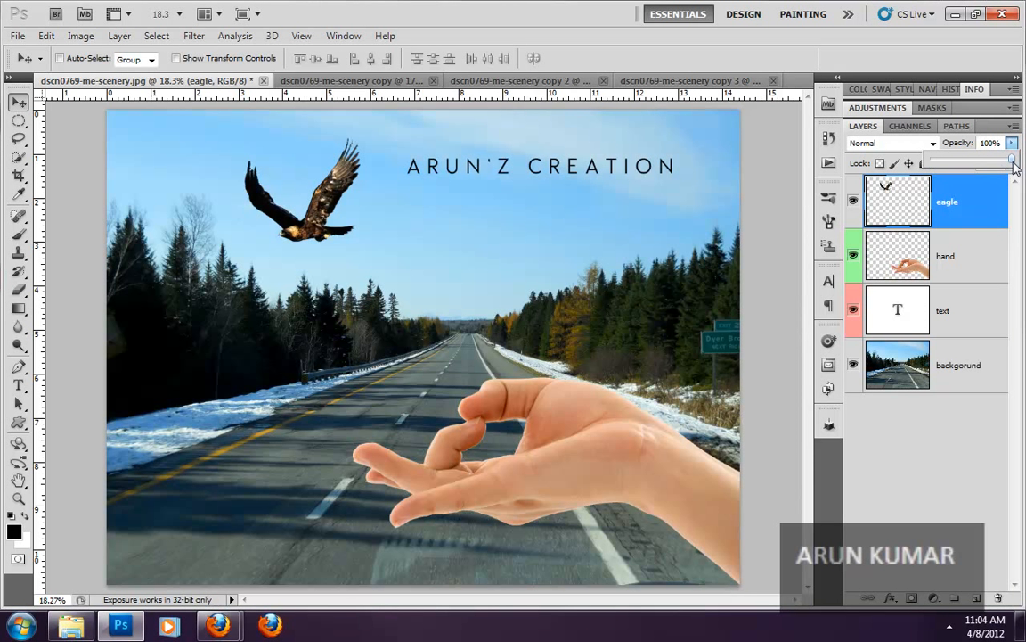
{"action": "left_click_drag", "start_coordinate": [1015, 168], "coordinate": [974, 168]}
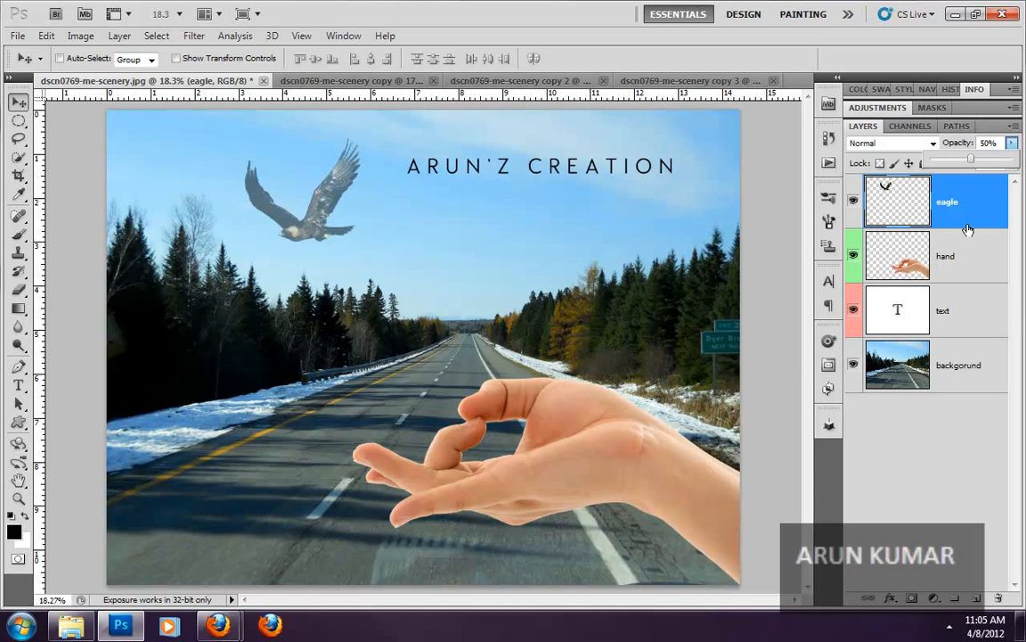
{"action": "left_click_drag", "start_coordinate": [971, 159], "coordinate": [838, 152]}
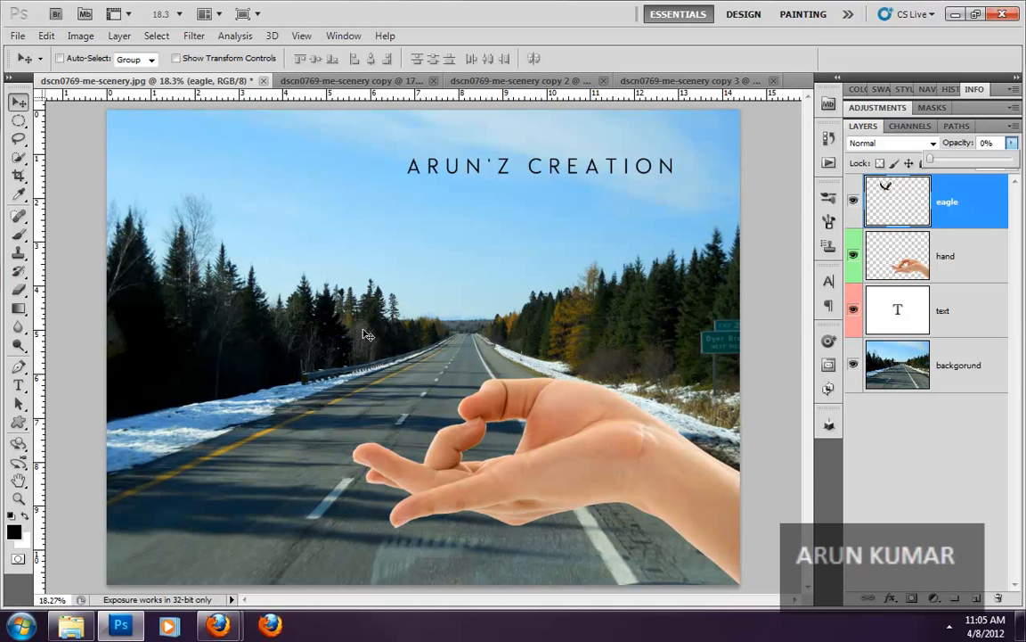
{"action": "left_click_drag", "start_coordinate": [928, 160], "coordinate": [1016, 167]}
{"action": "left_click", "coordinate": [961, 473]}
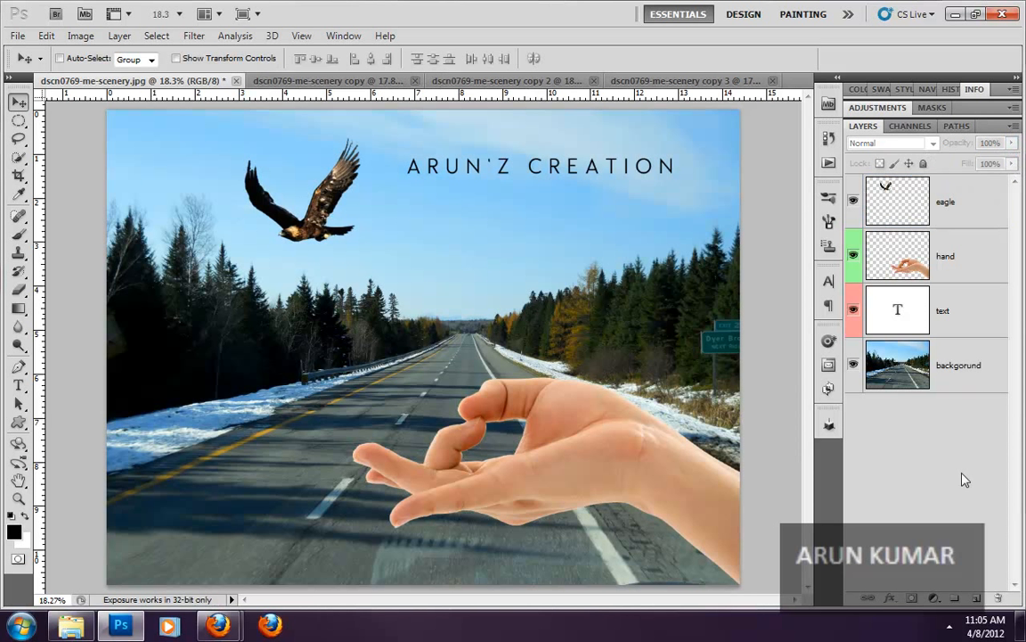
- Select the hand layer and try adjusting its opacity
{"action": "left_click", "coordinate": [951, 266]}
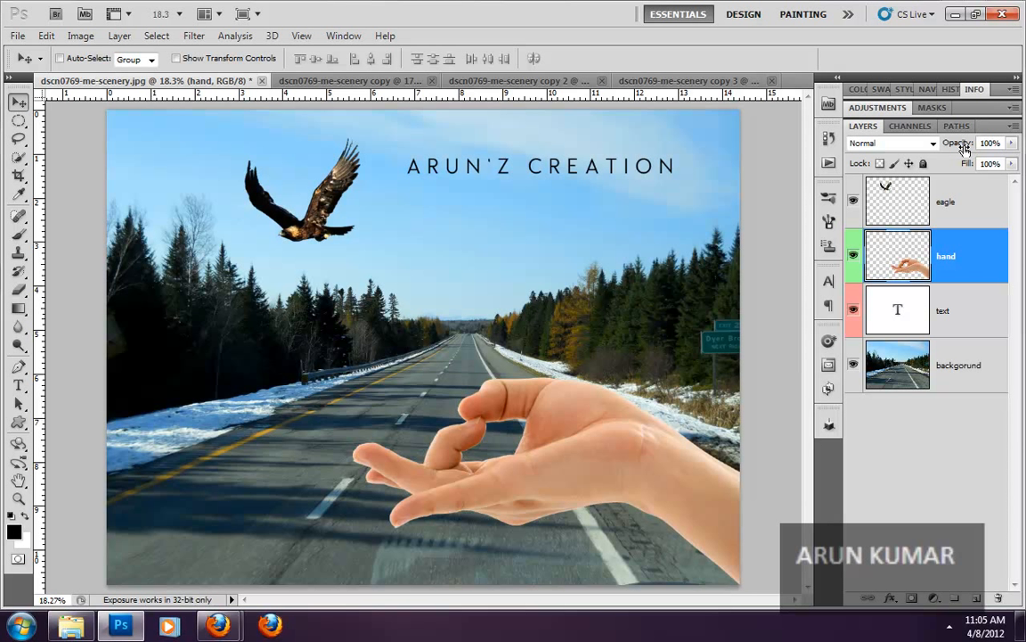
{"action": "left_click_drag", "start_coordinate": [964, 148], "coordinate": [1021, 142]}
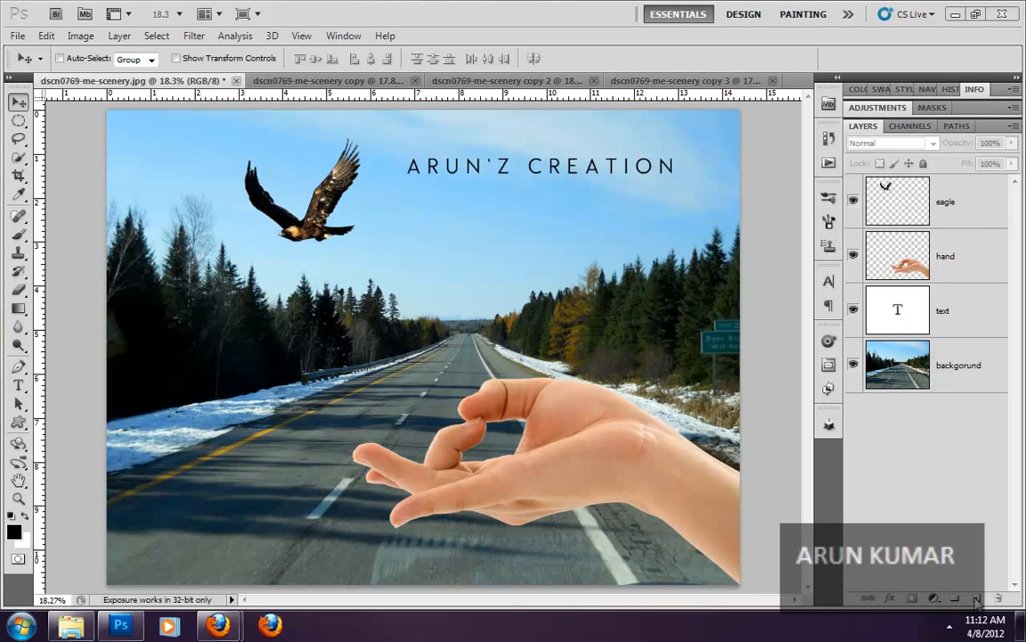
- Create a new blank layer directly above the eagle layer and deselect all layers
{"action": "left_click", "coordinate": [891, 201]}
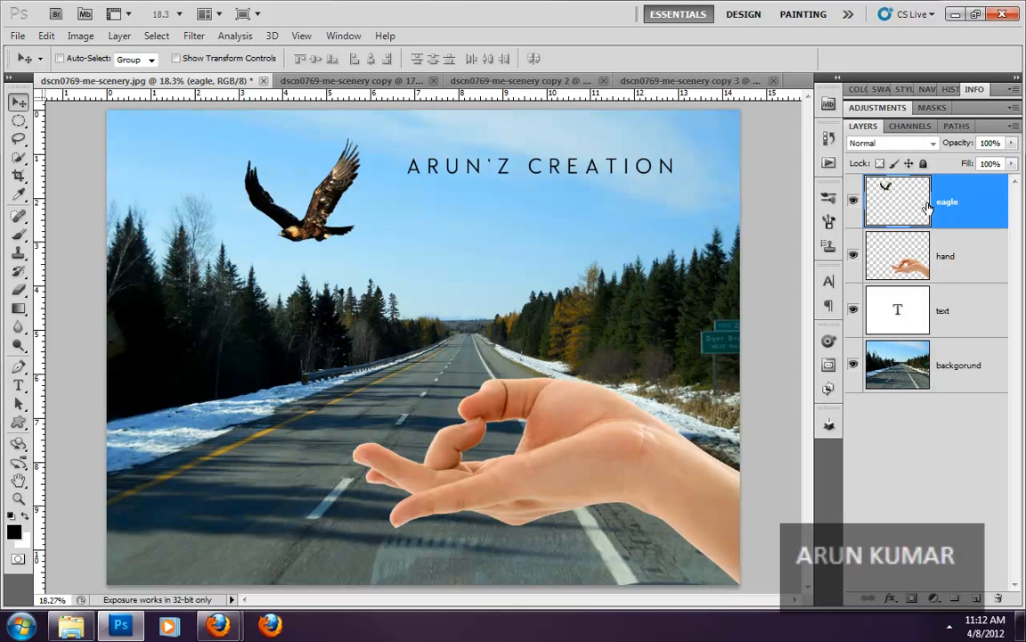
{"action": "left_click", "coordinate": [983, 601]}
{"action": "left_click", "coordinate": [919, 499]}
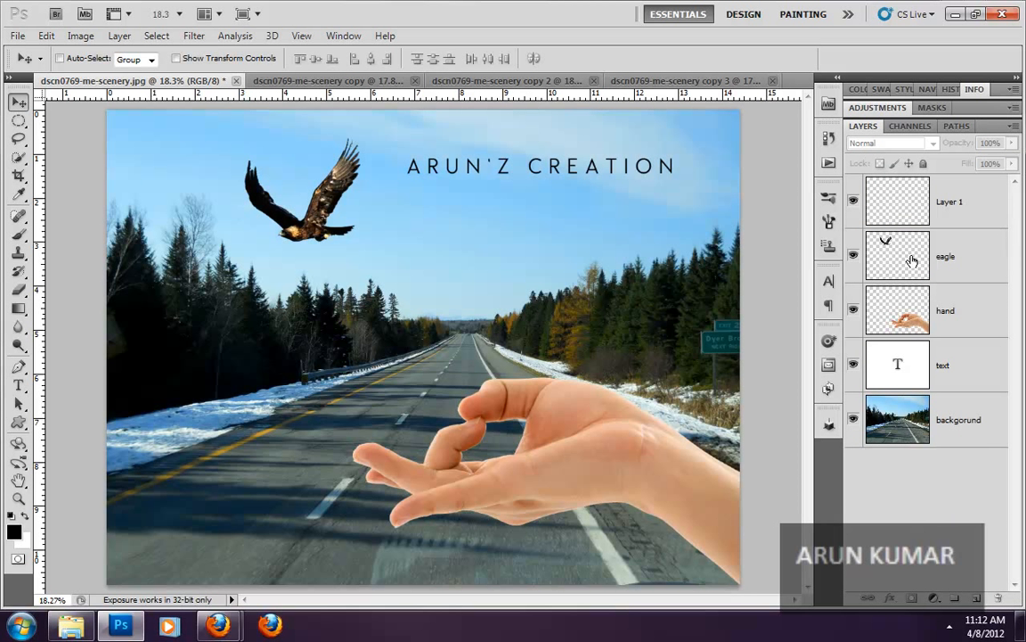
- Delete the text layer with the delete-layer command, confirm the deletion, and undo it
{"action": "left_click", "coordinate": [900, 356]}
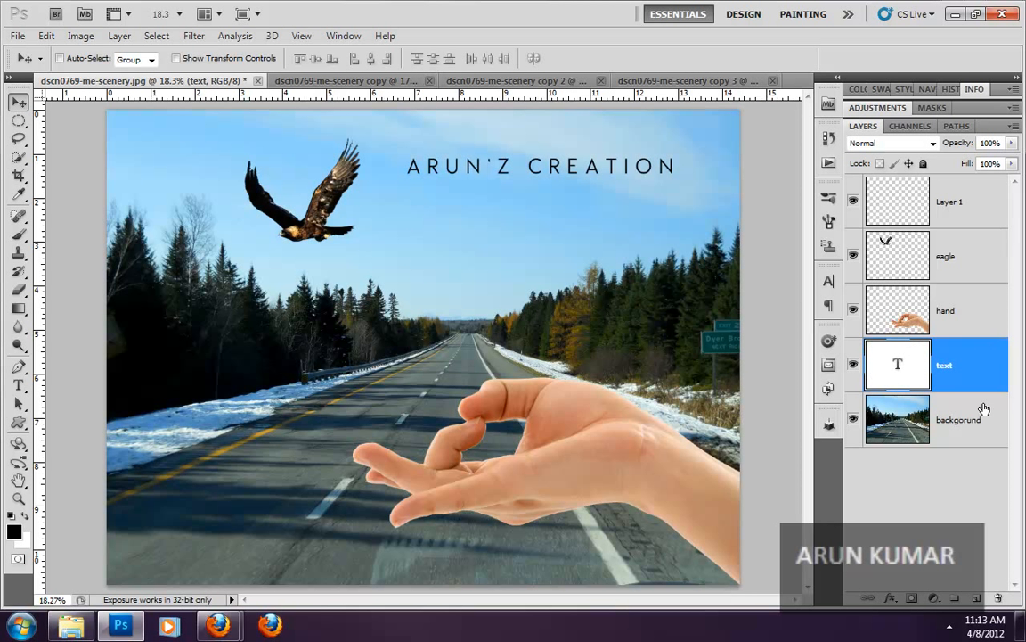
{"action": "left_click", "coordinate": [1004, 601]}
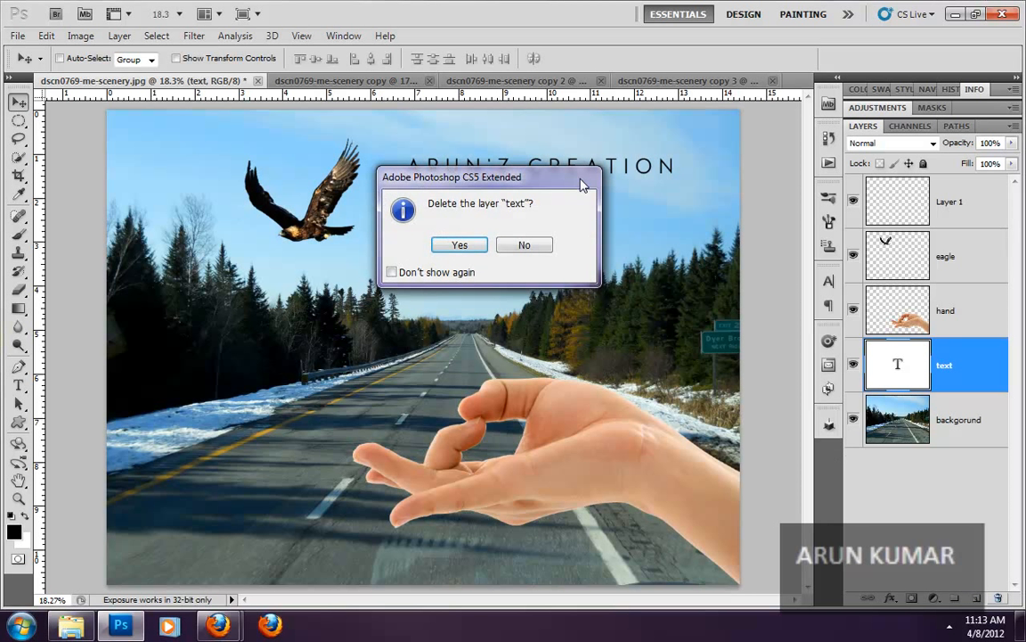
{"action": "left_click", "coordinate": [454, 246]}
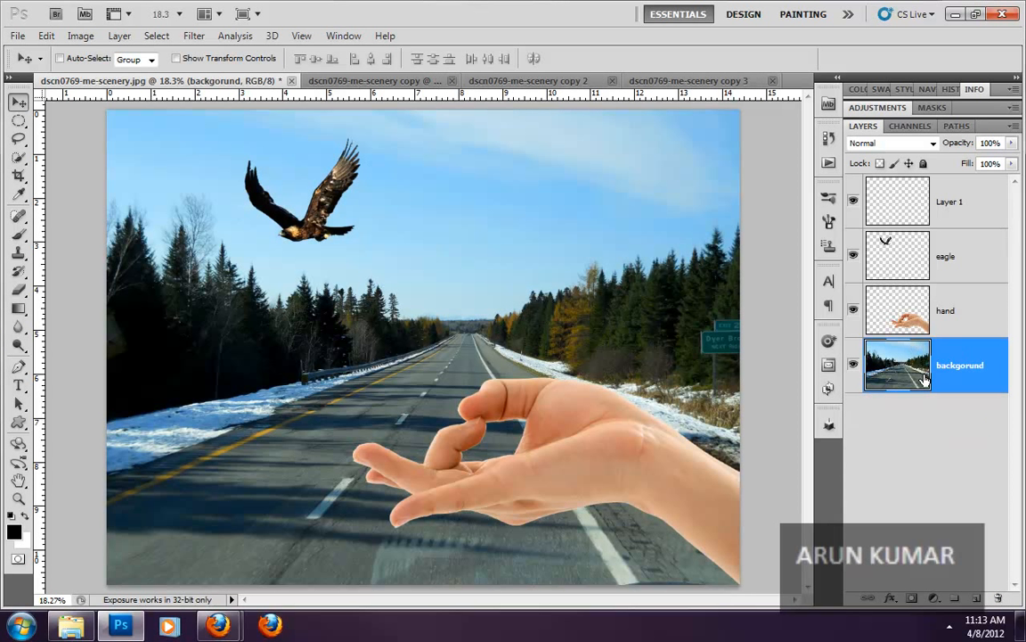
{"action": "key", "text": "ctrl+z"}
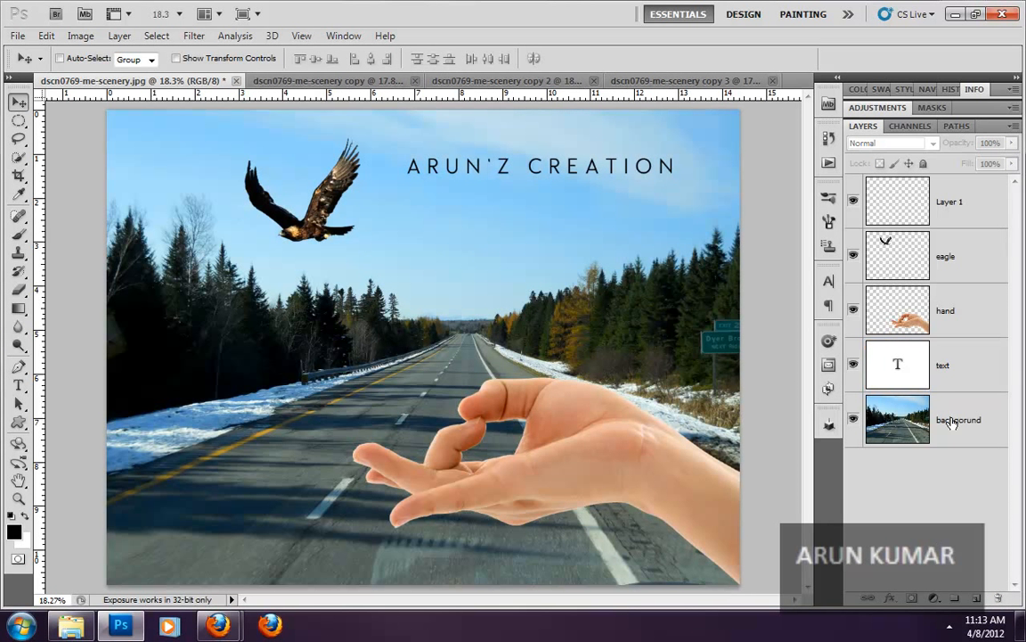
- Select the text layer again and delete it directly from the layer stack
{"action": "left_click", "coordinate": [951, 345]}
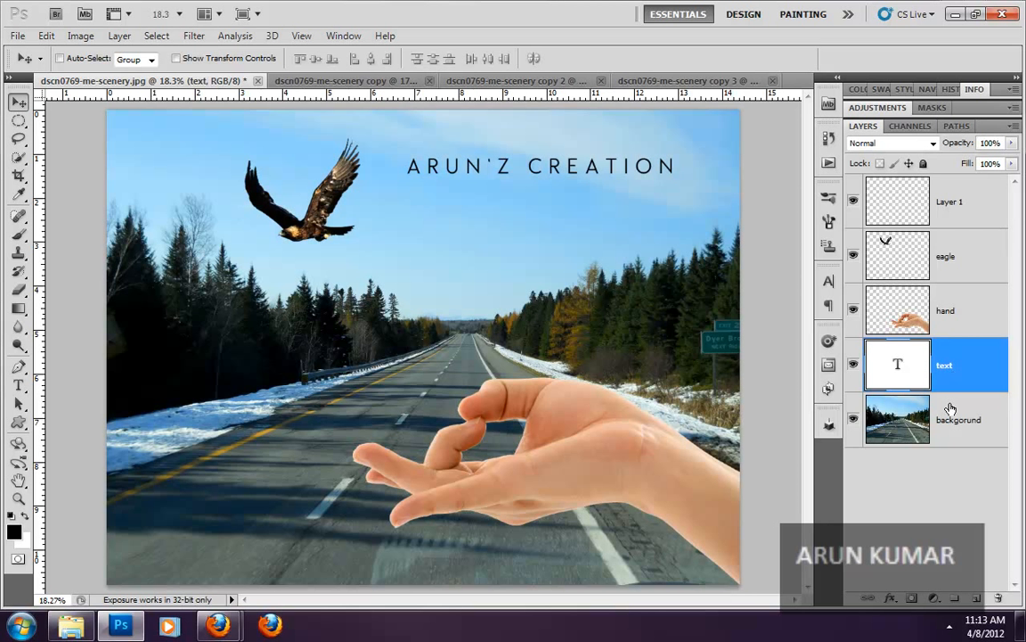
{"action": "key", "text": "Delete"}
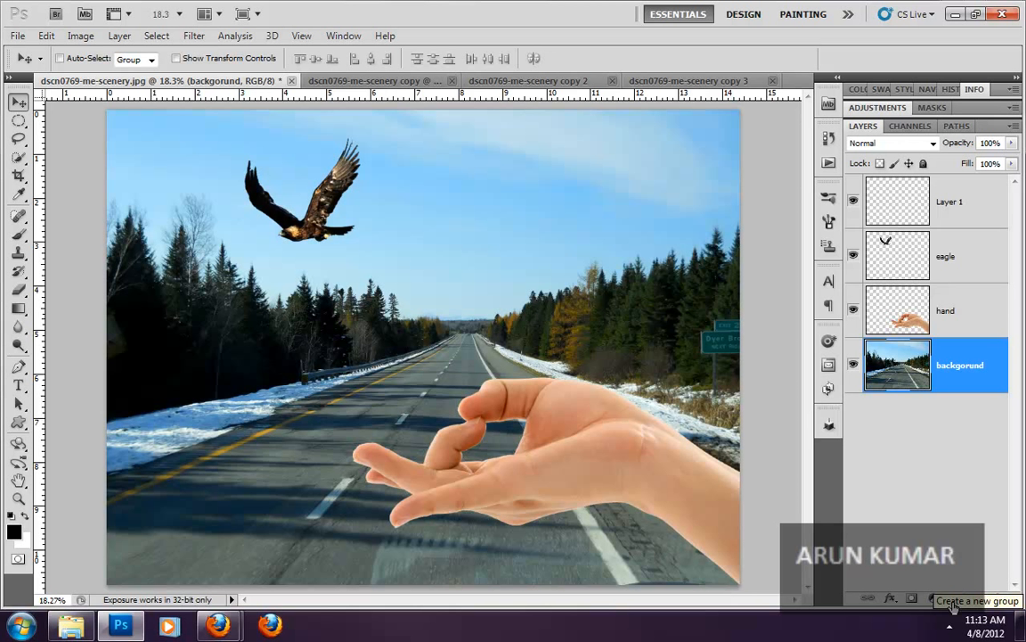
- Create a new layer group above Layer 1, move Layer 1 and the eagle, hand and road layers into it, and deselect all layers
{"action": "left_click", "coordinate": [946, 212]}
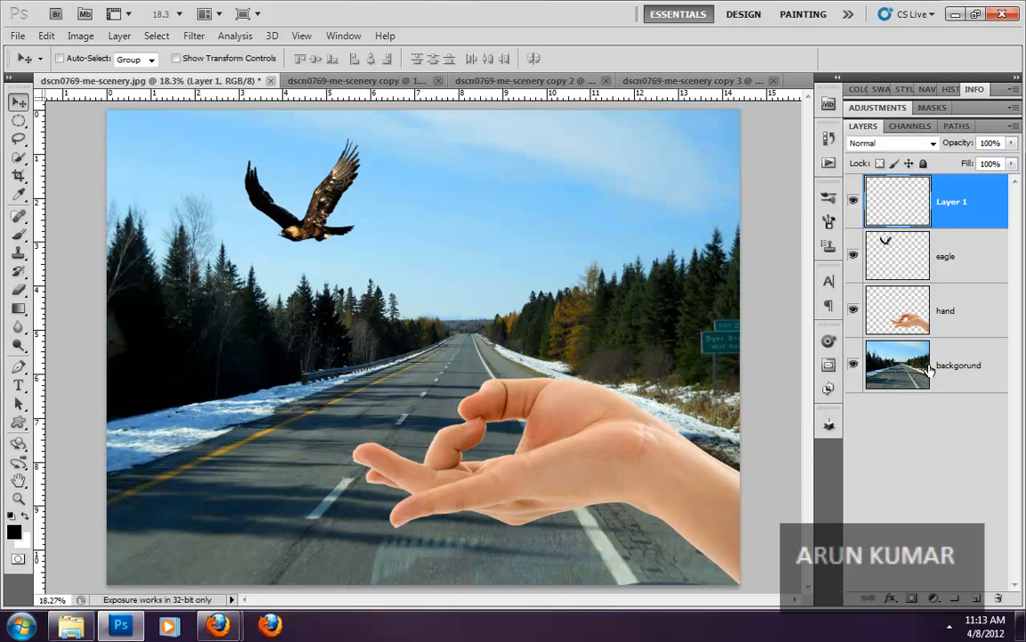
{"action": "left_click", "coordinate": [954, 599]}
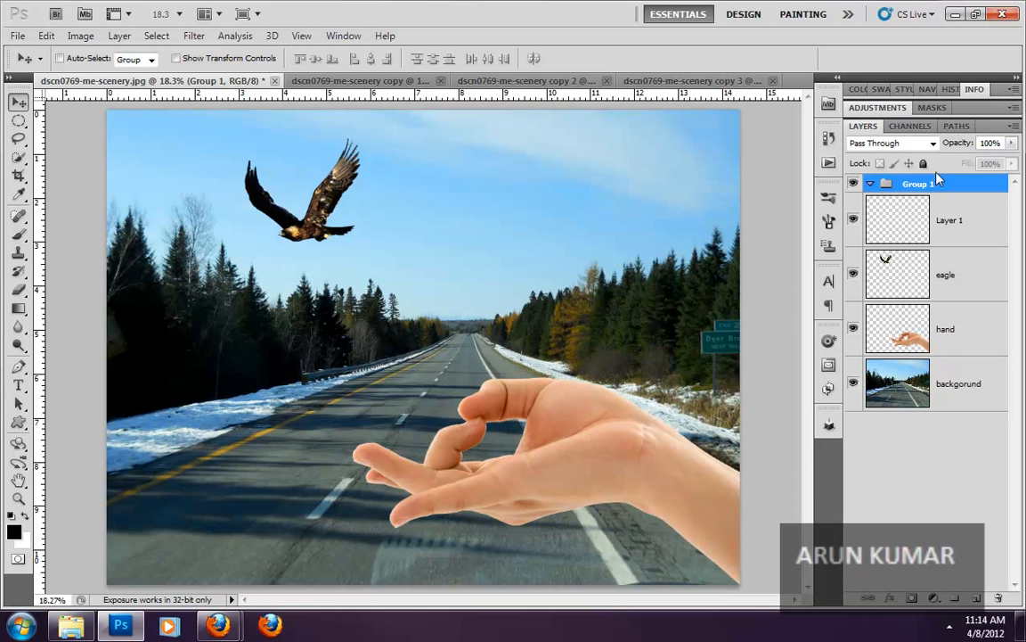
{"action": "left_click", "coordinate": [962, 387]}
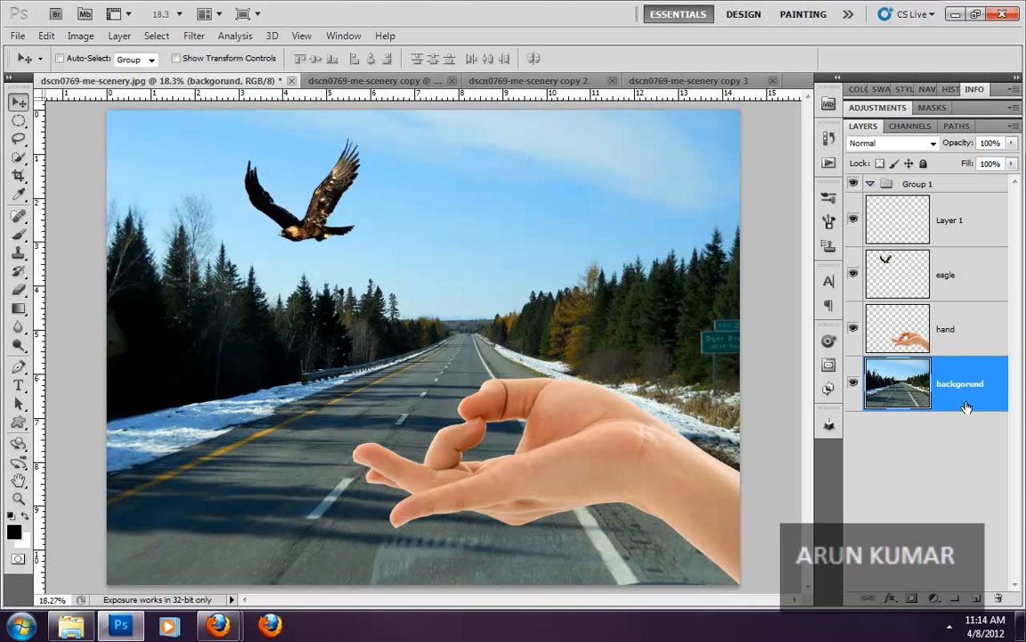
{"action": "left_click", "coordinate": [968, 339], "text": "shift"}
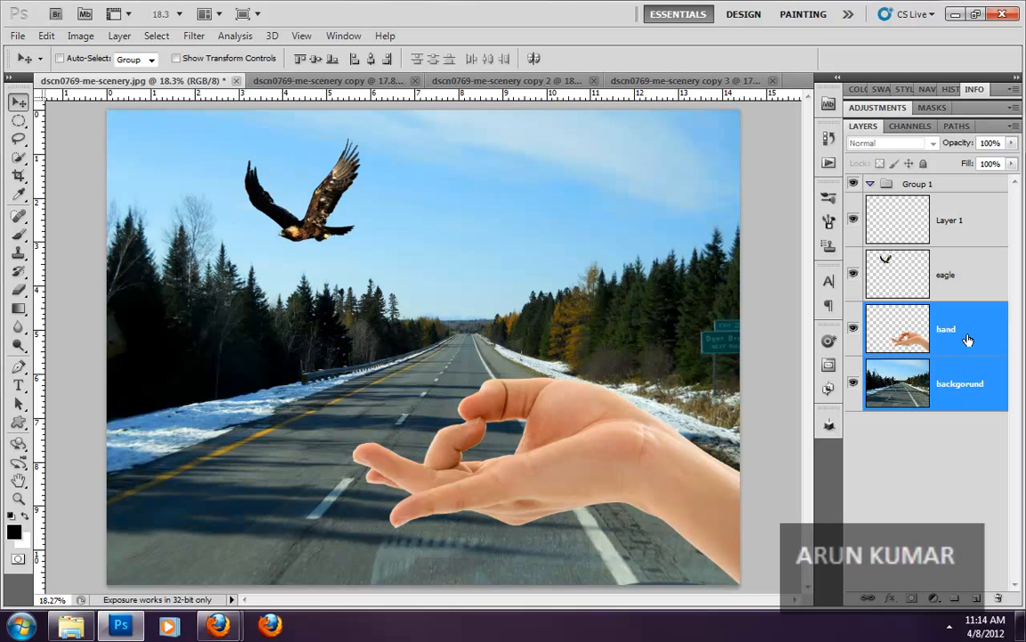
{"action": "left_click", "coordinate": [955, 277], "text": "shift"}
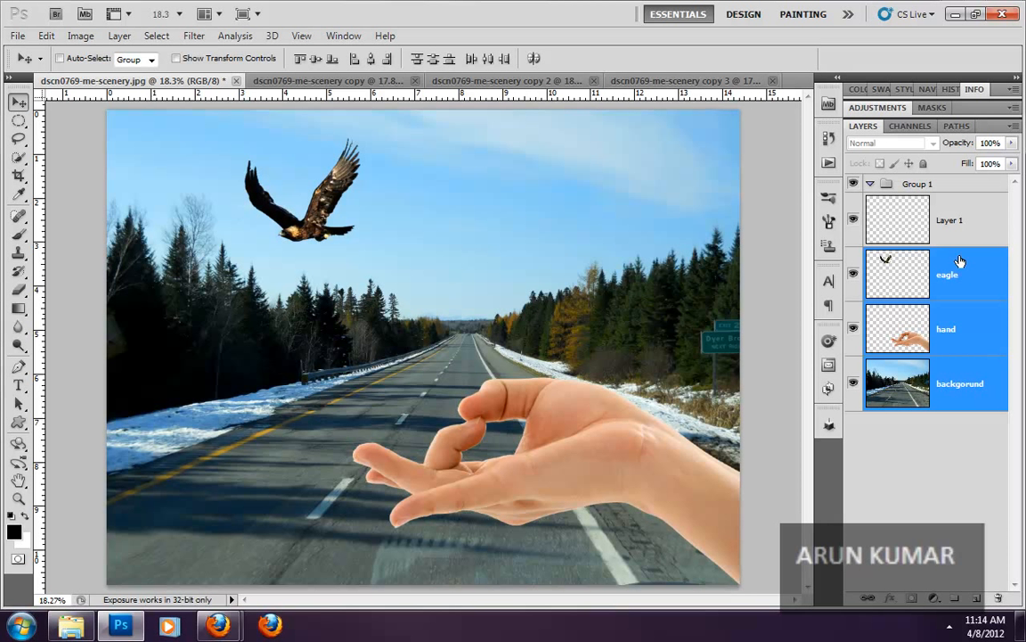
{"action": "left_click", "coordinate": [961, 223], "text": "shift"}
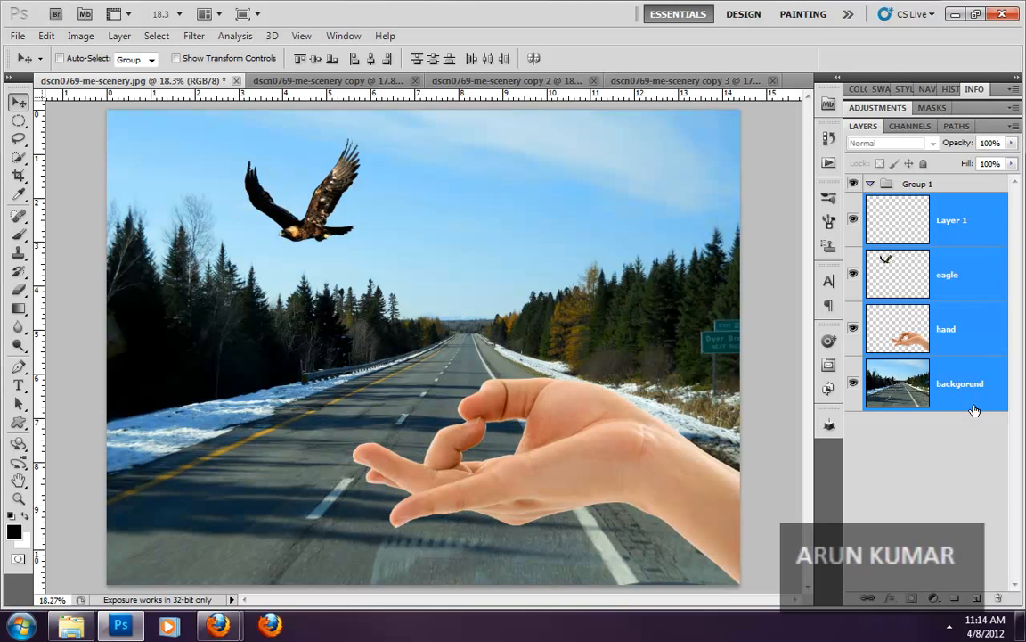
{"action": "left_click_drag", "start_coordinate": [902, 218], "coordinate": [904, 185]}
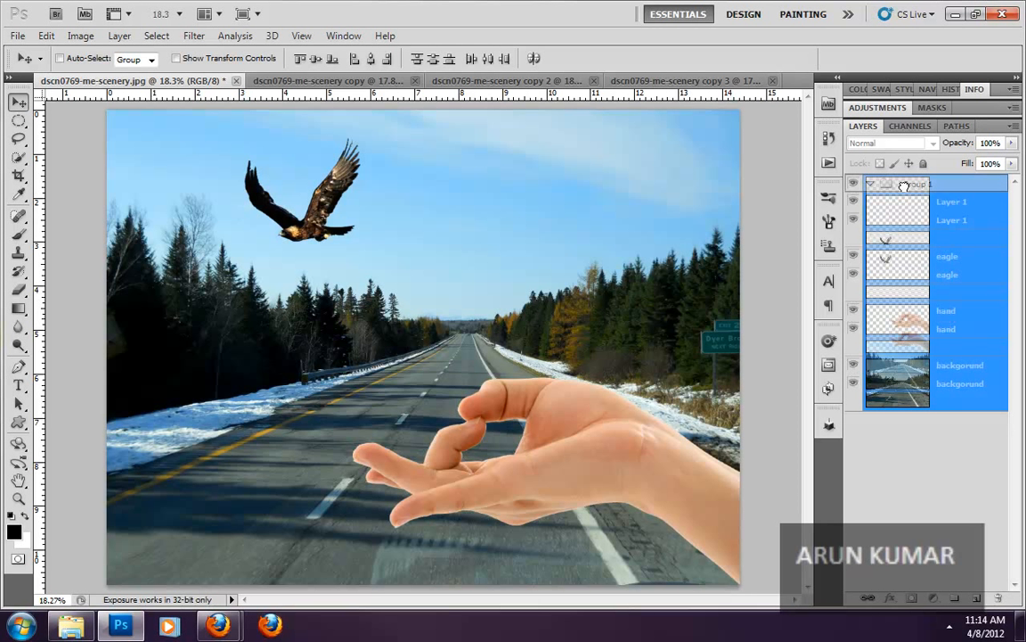
{"action": "left_click_drag", "start_coordinate": [904, 185], "coordinate": [904, 185]}
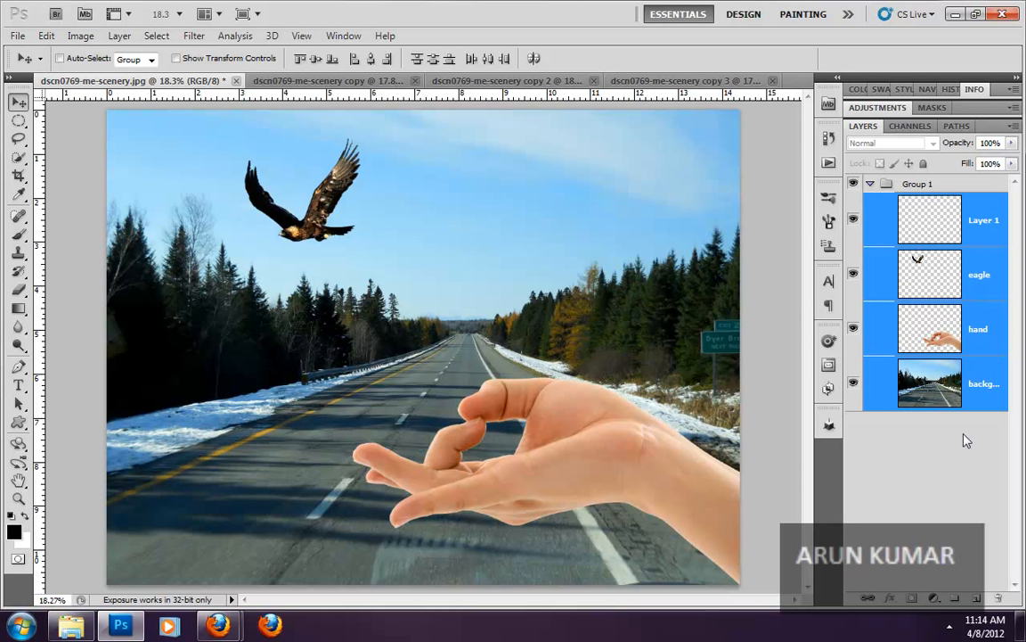
{"action": "left_click", "coordinate": [871, 435]}
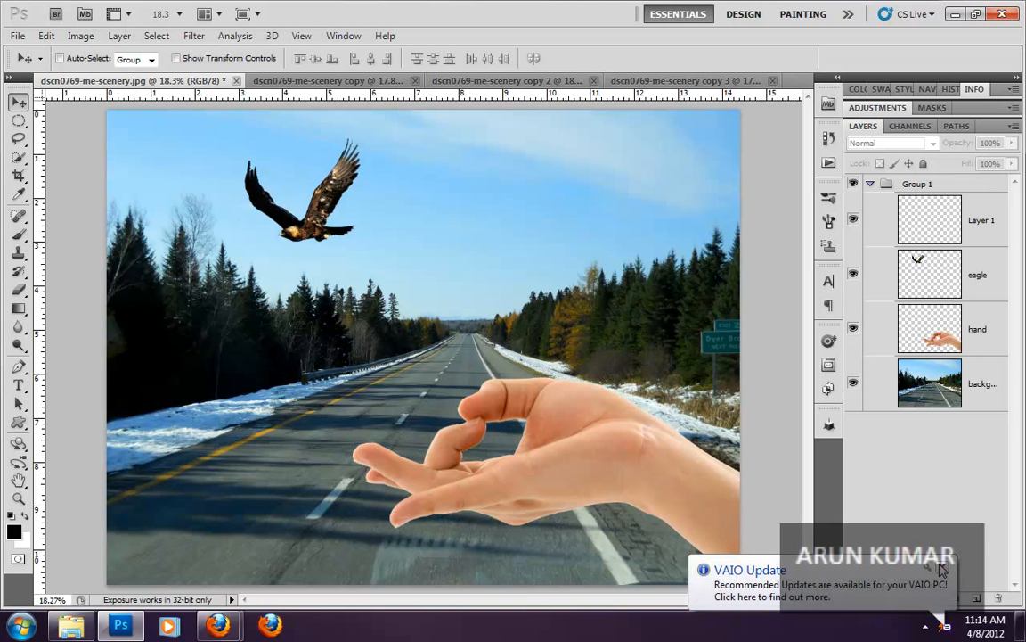
- Hide Group 1 with all its layers and show it again
{"action": "left_click", "coordinate": [852, 185]}
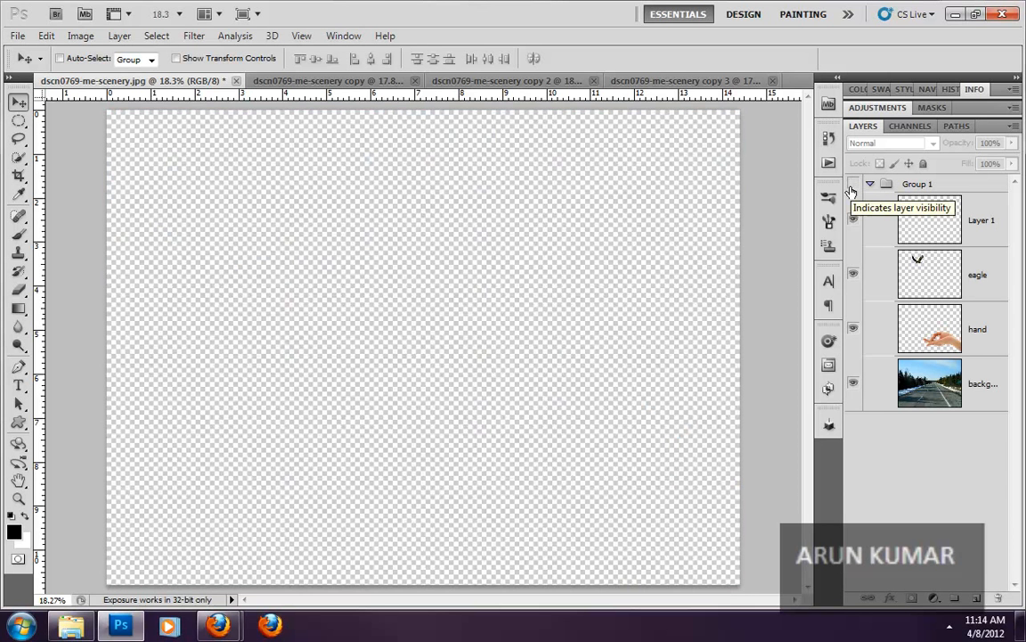
{"action": "left_click", "coordinate": [852, 184]}
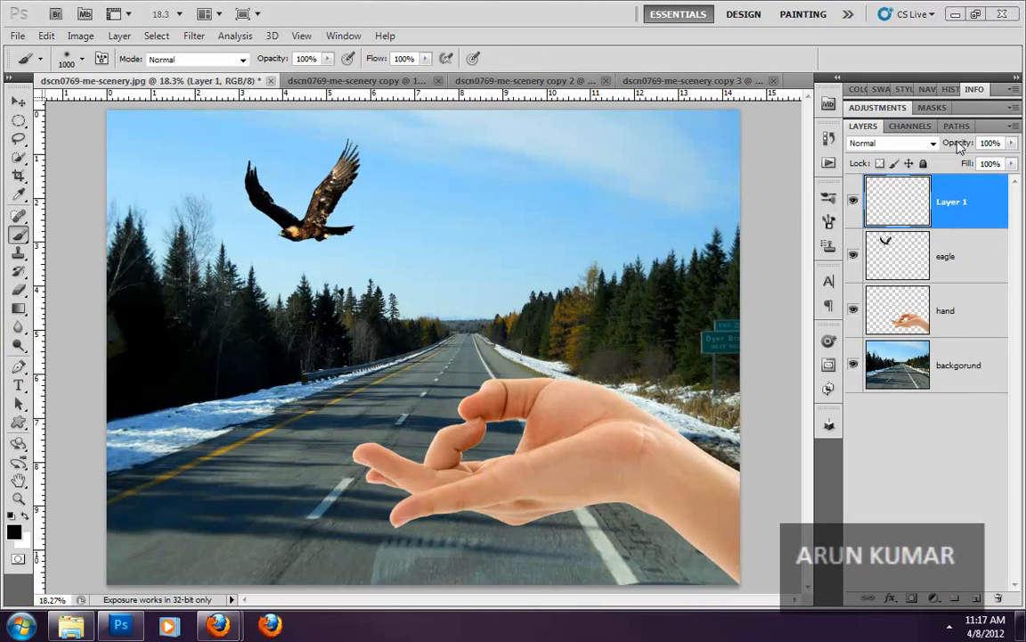
- Look through the available blend modes for Layer 1 and keep Normal
{"action": "left_click", "coordinate": [884, 145]}
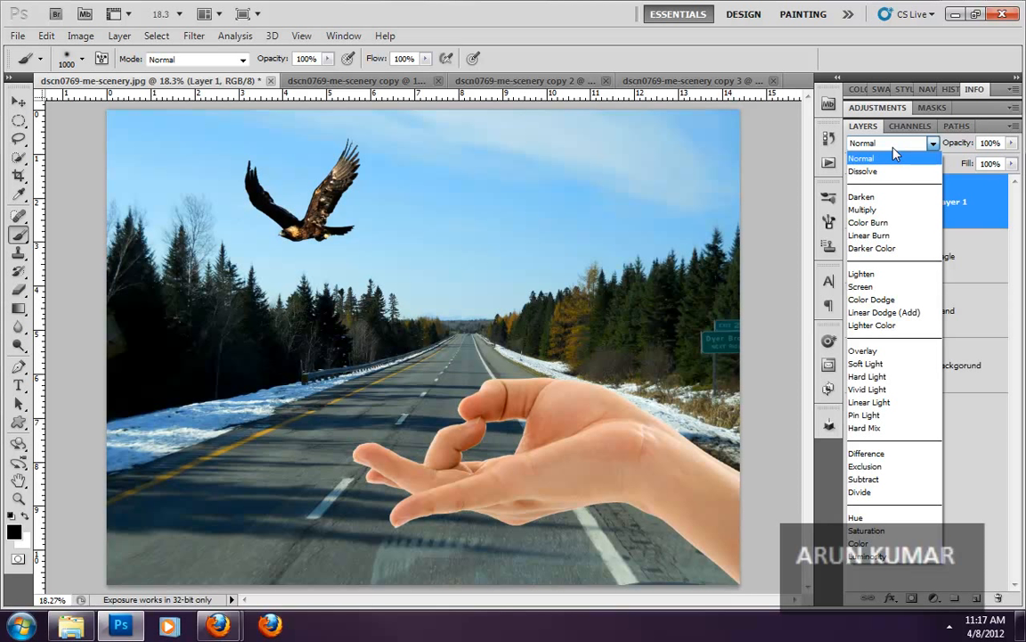
{"action": "left_click", "coordinate": [894, 157]}
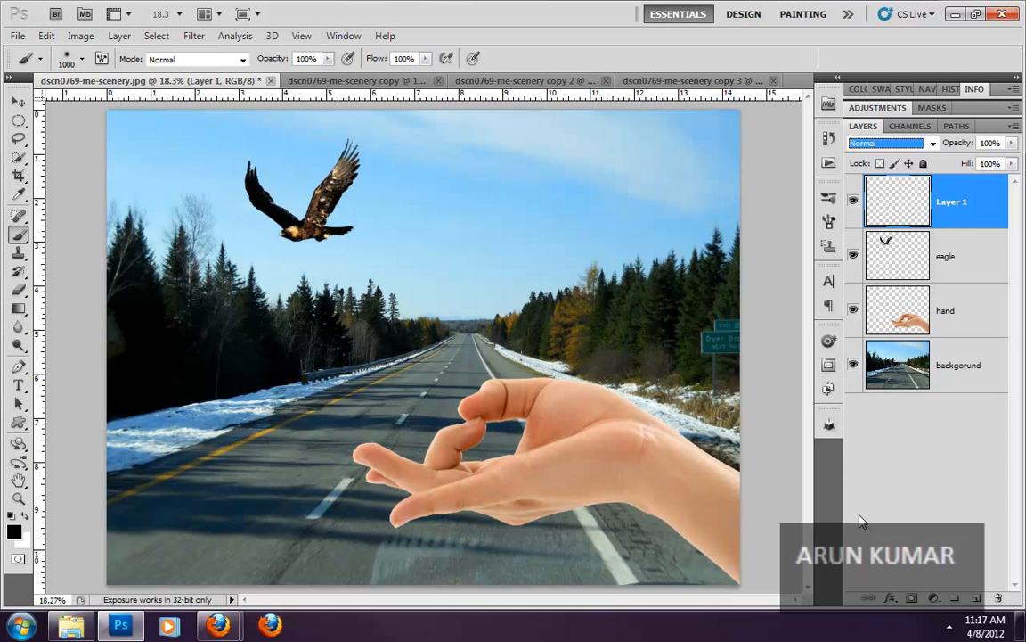
- View the scenery copy 3, copy 2 and copy documents in turn, and return to the original dscn0769-me-scenery.jpg
{"action": "left_click", "coordinate": [733, 81]}
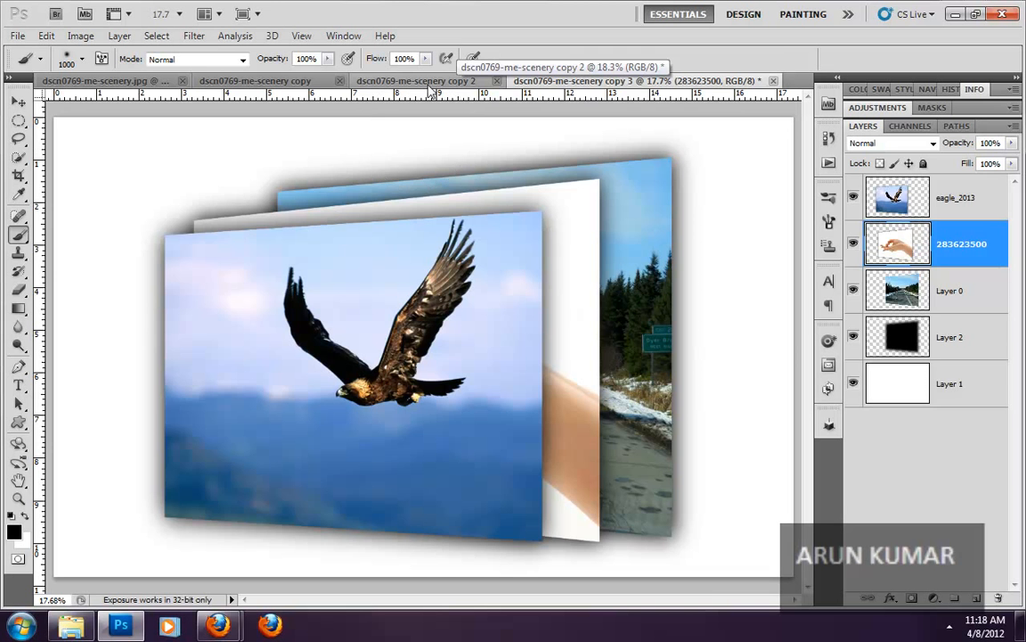
{"action": "left_click", "coordinate": [388, 80]}
{"action": "left_click", "coordinate": [292, 82]}
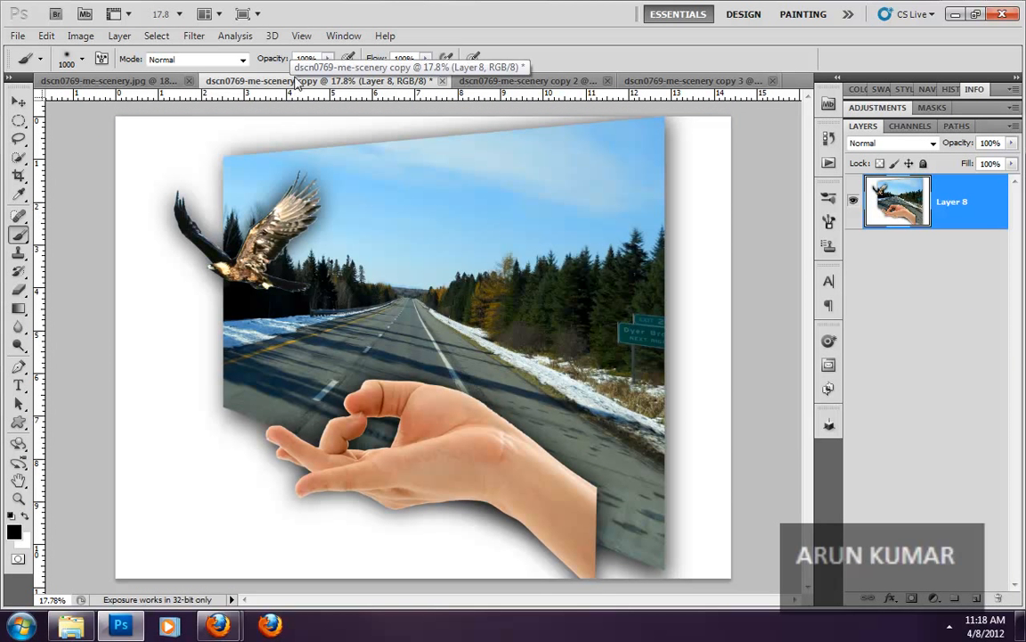
{"action": "left_click", "coordinate": [111, 81]}
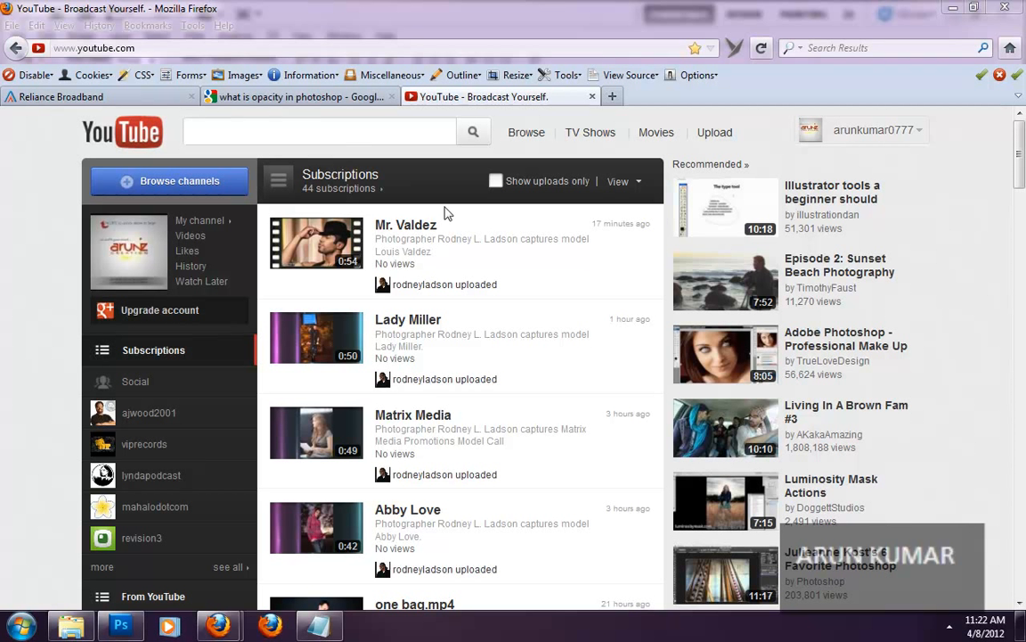
- Switch to YouTube in Firefox and start entering the channel owner's name in the video search
{"action": "left_click", "coordinate": [402, 136]}
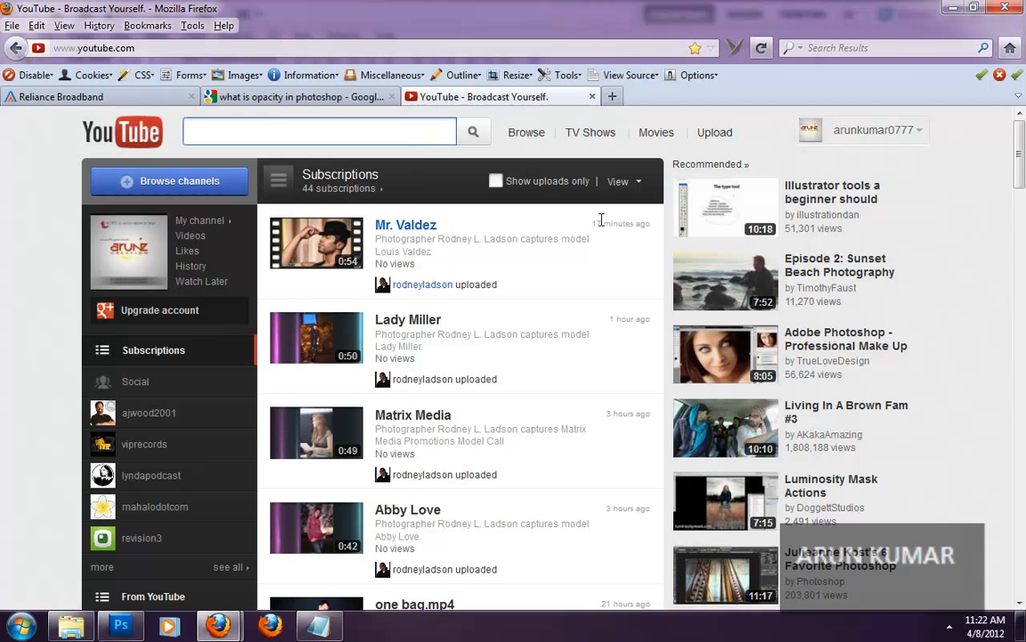
{"action": "type", "text": "aru"}
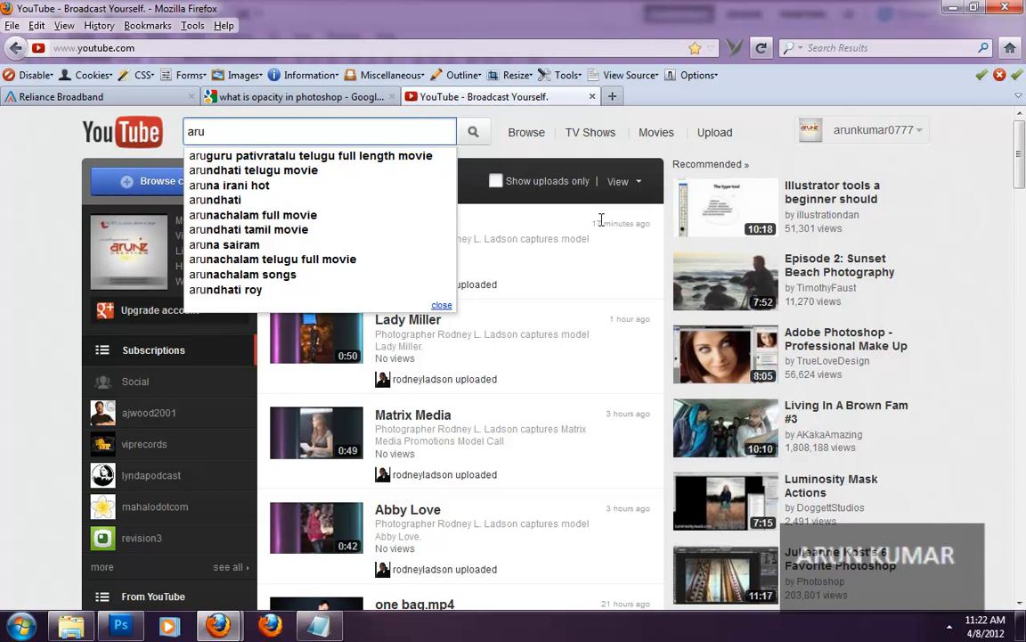
{"action": "type", "text": "n"}
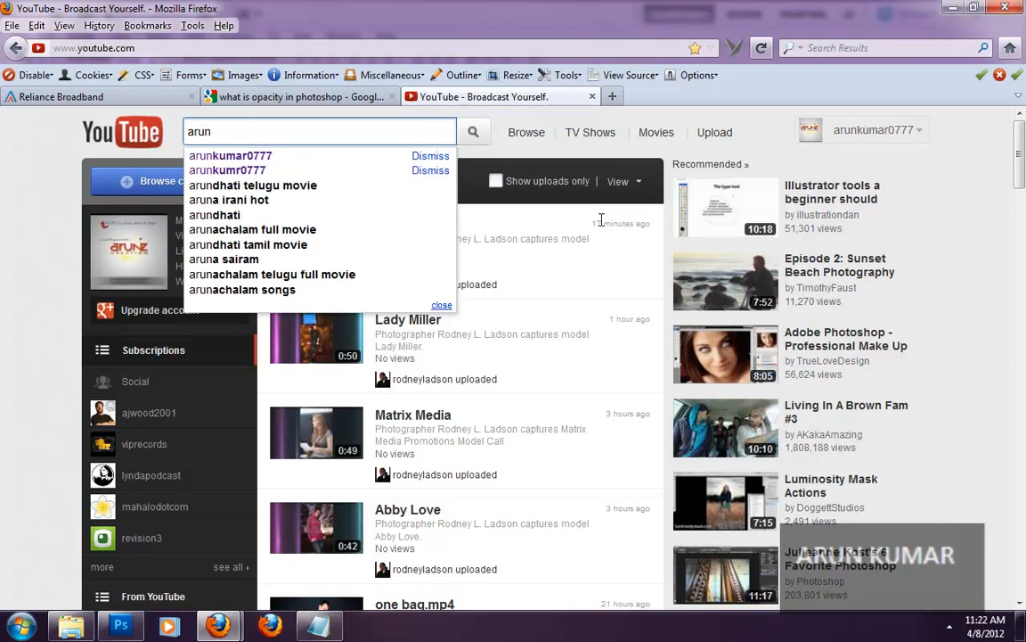